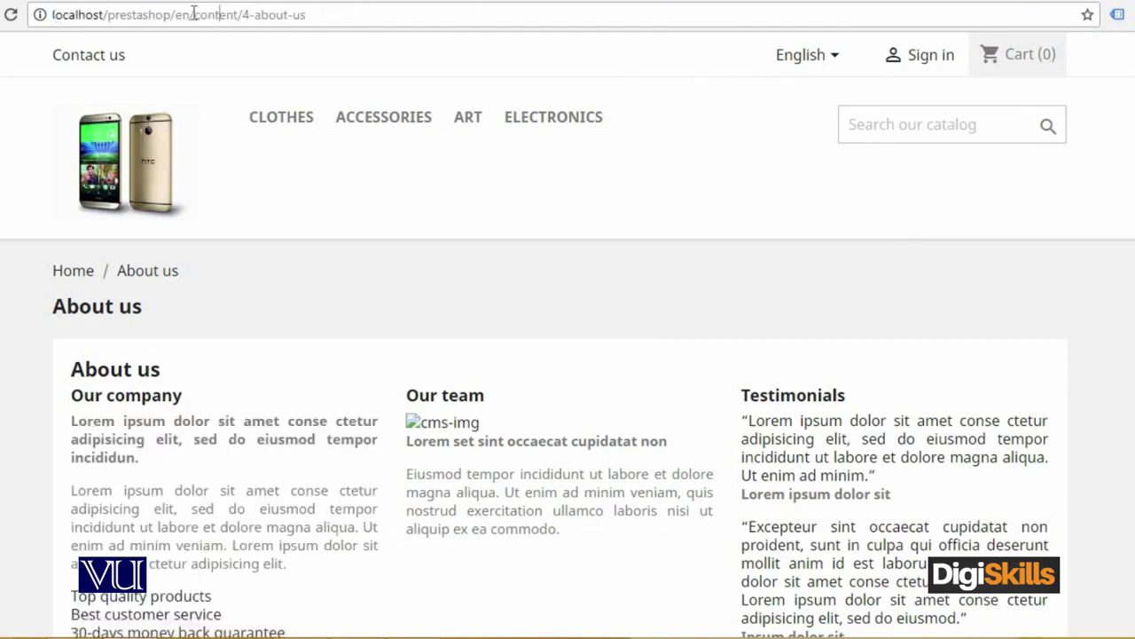
key(BackSpace)
key(Return)
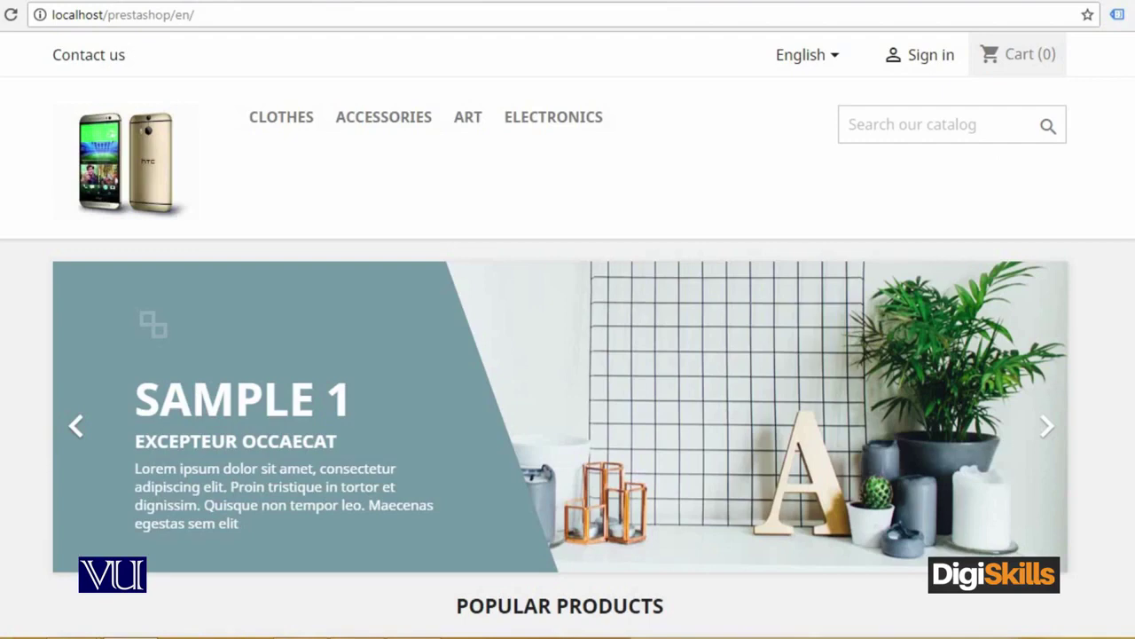
scroll(568, 355, down, 6)
scroll(568, 355, down, 4)
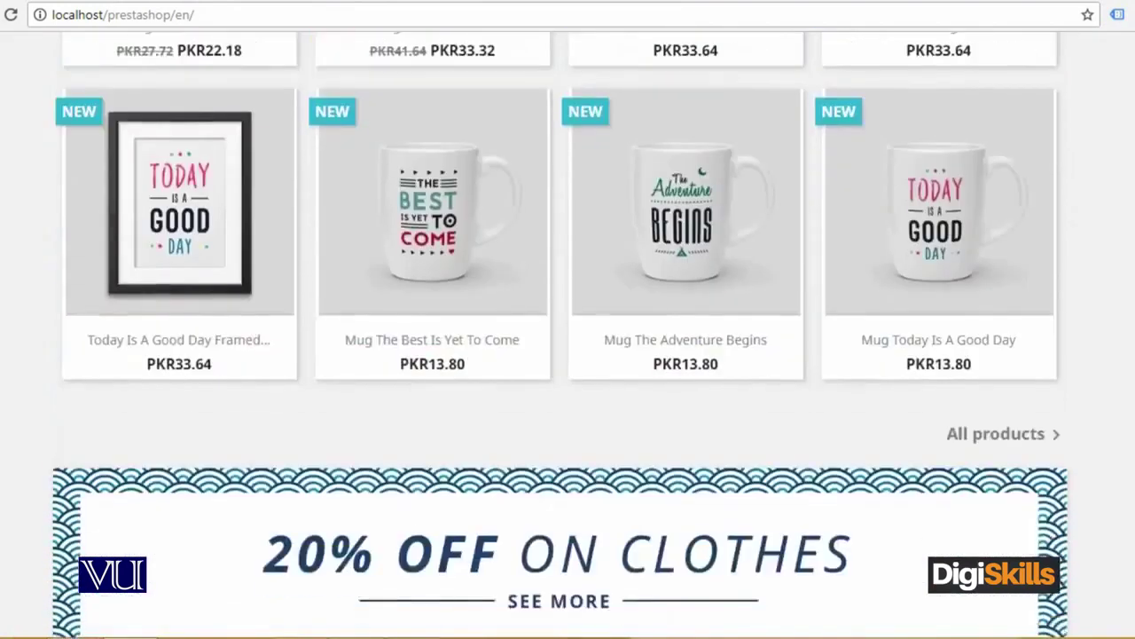
scroll(568, 355, up, 6)
scroll(809, 79, up, 4)
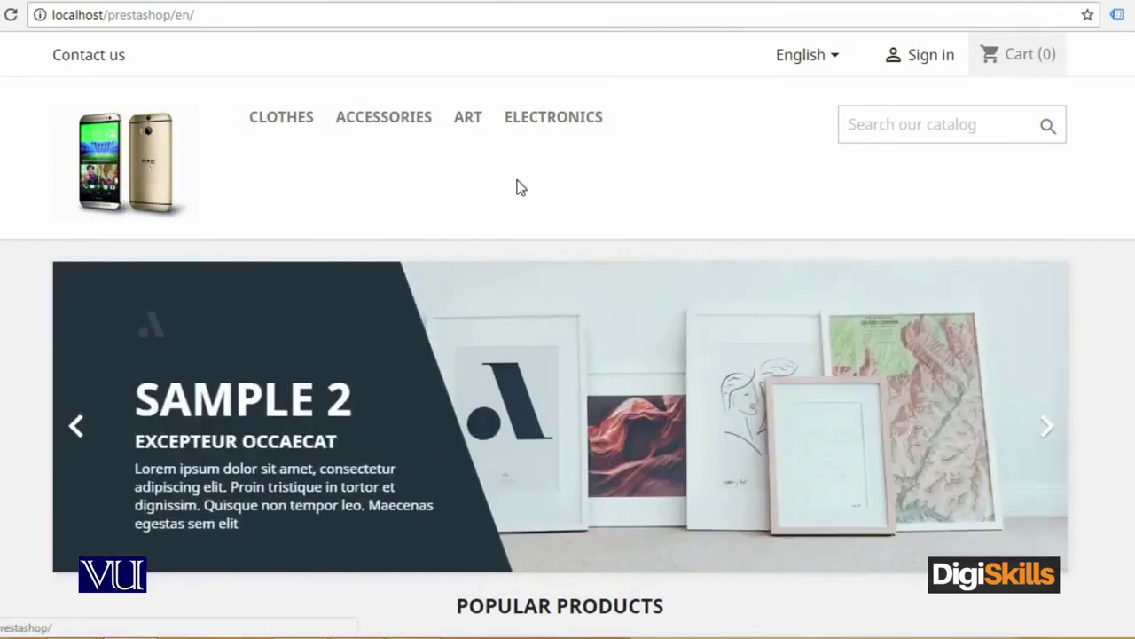
scroll(971, 529, down, 10)
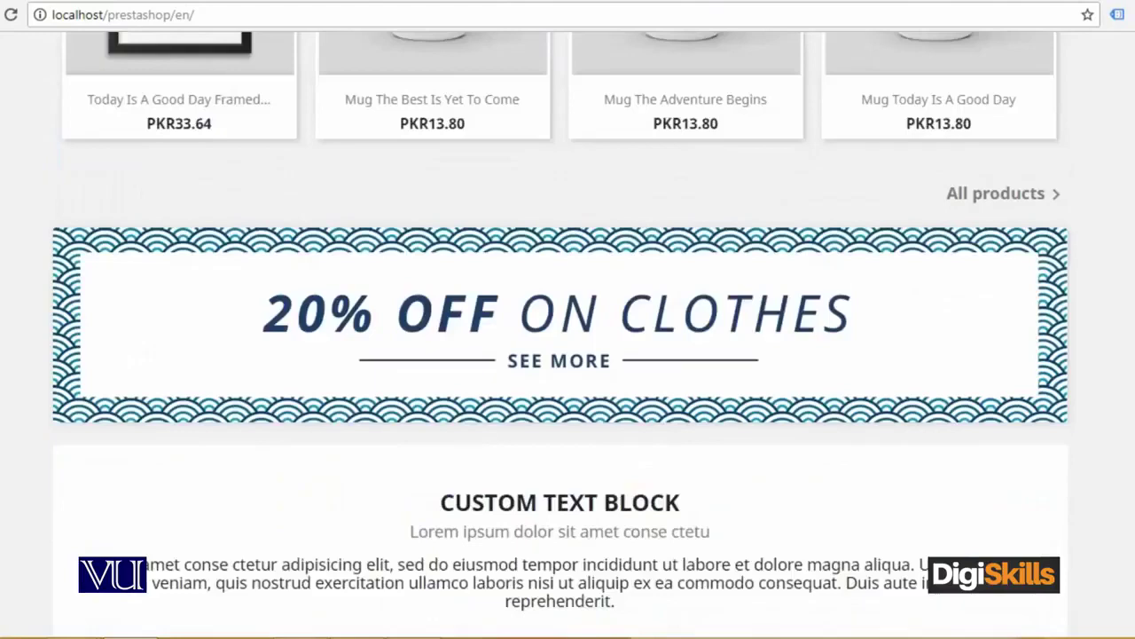
scroll(971, 529, down, 4)
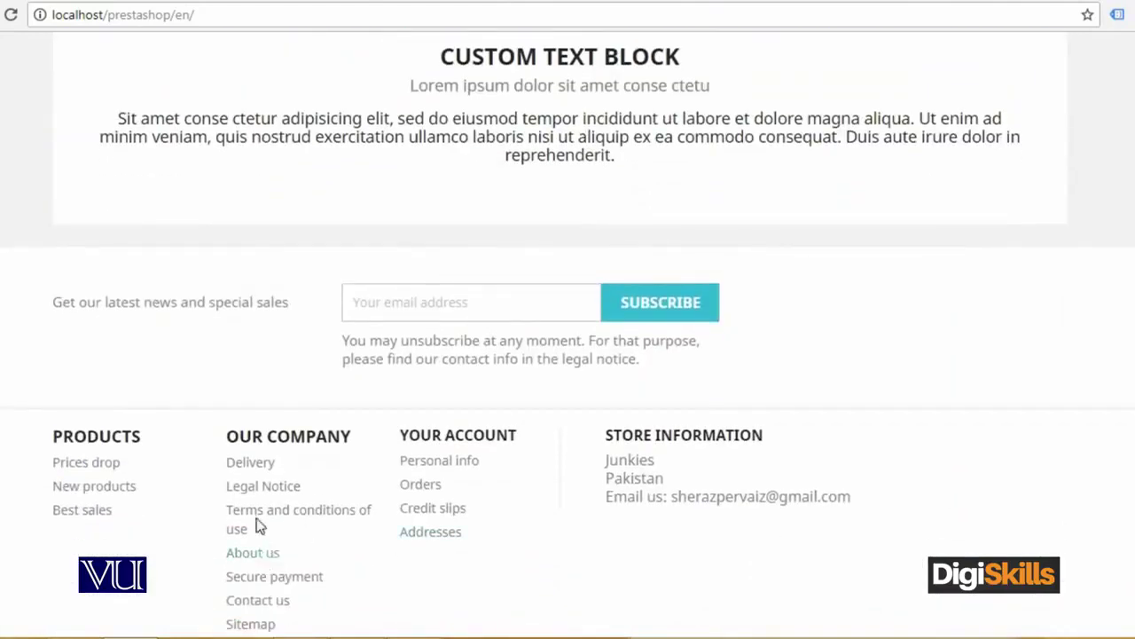
scroll(251, 402, down, 1)
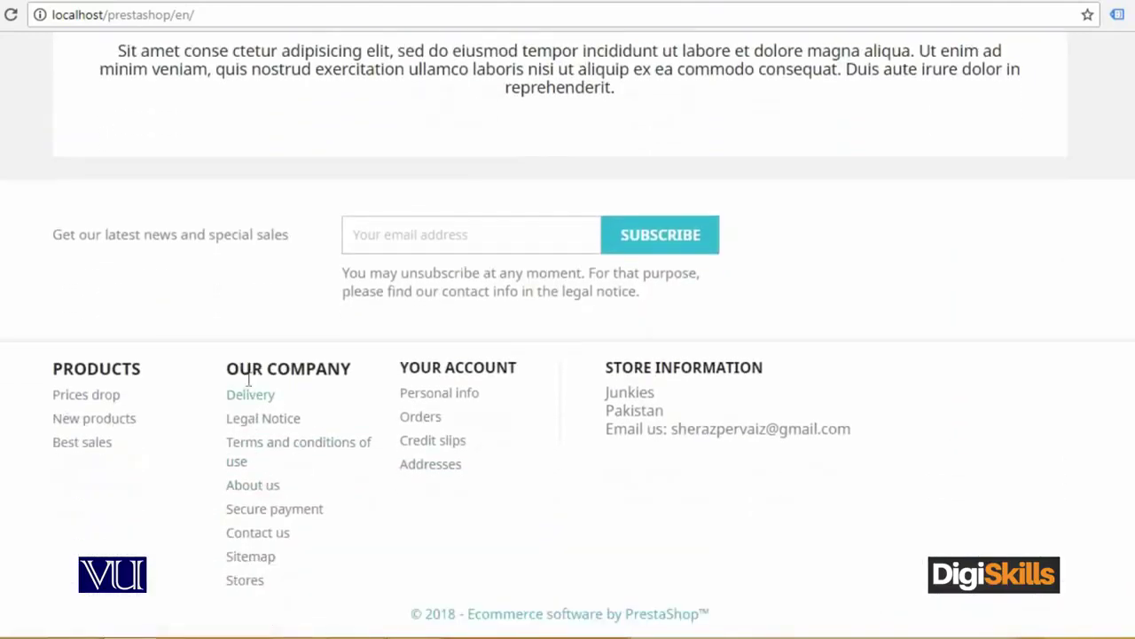
click(264, 485)
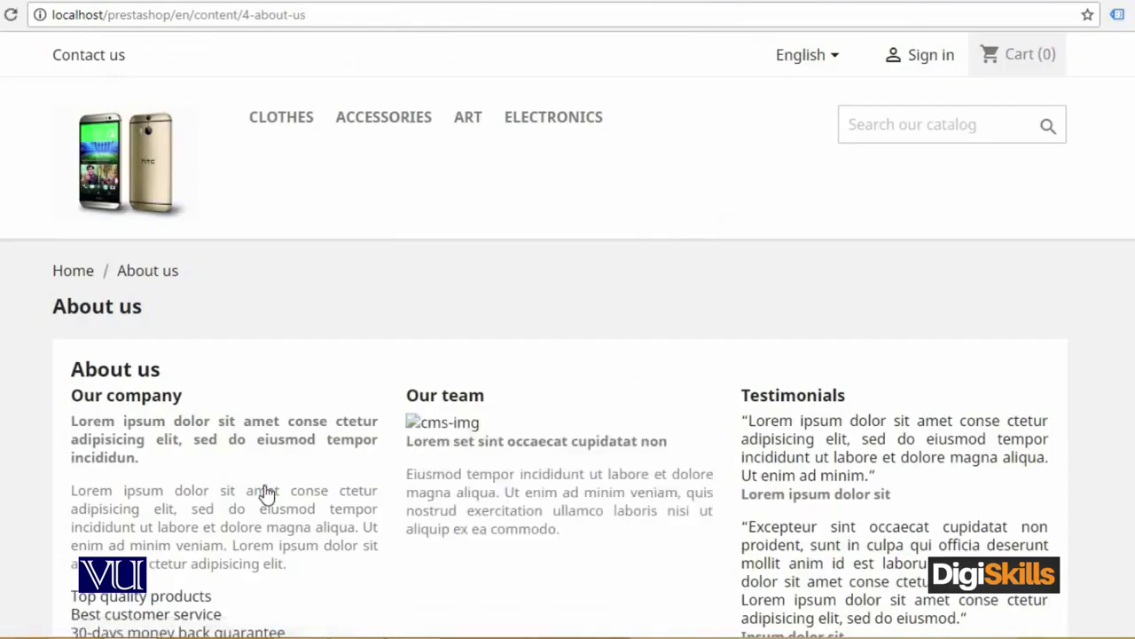
scroll(169, 167, down, 3)
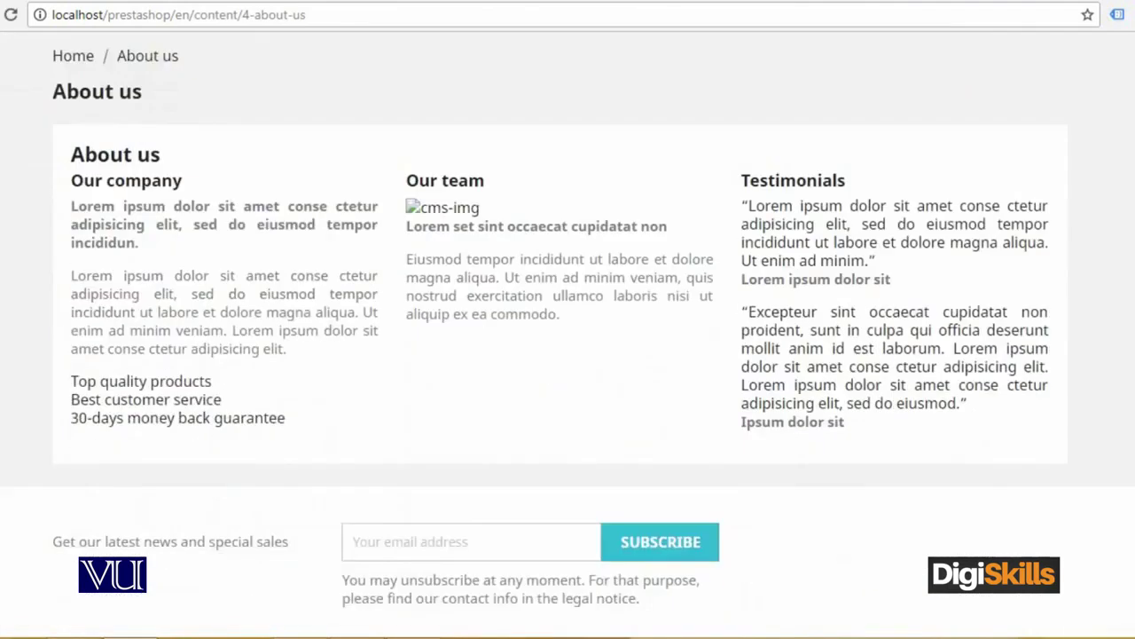
scroll(169, 167, down, 1)
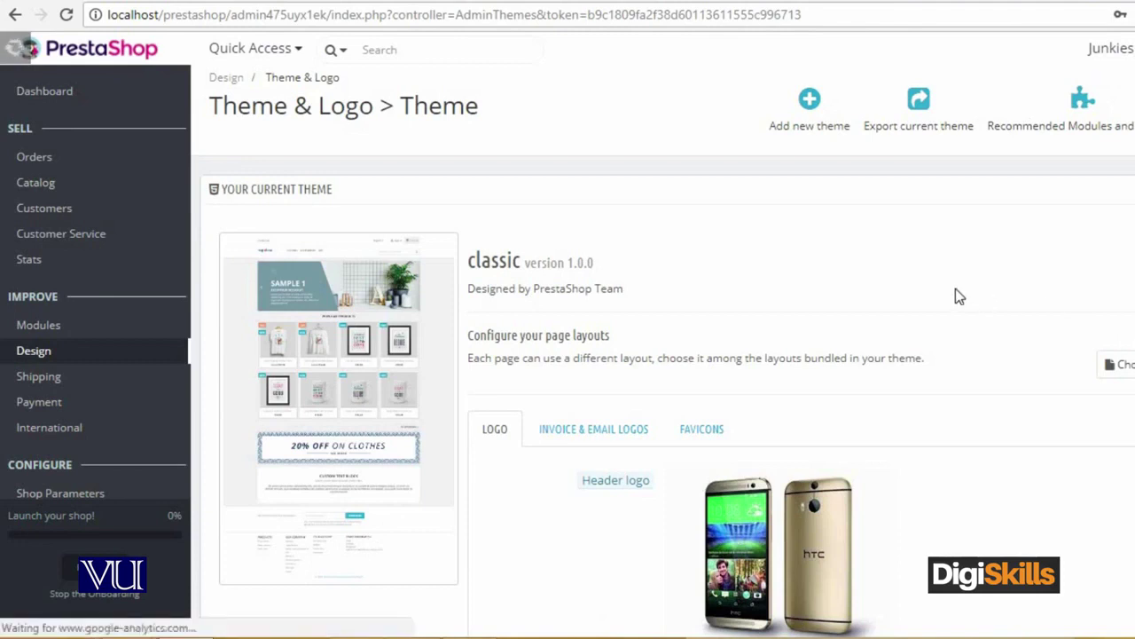
Scroll to the Logo tab's Header logo field showing the current HTC phones logo.
scroll(917, 297, down, 2)
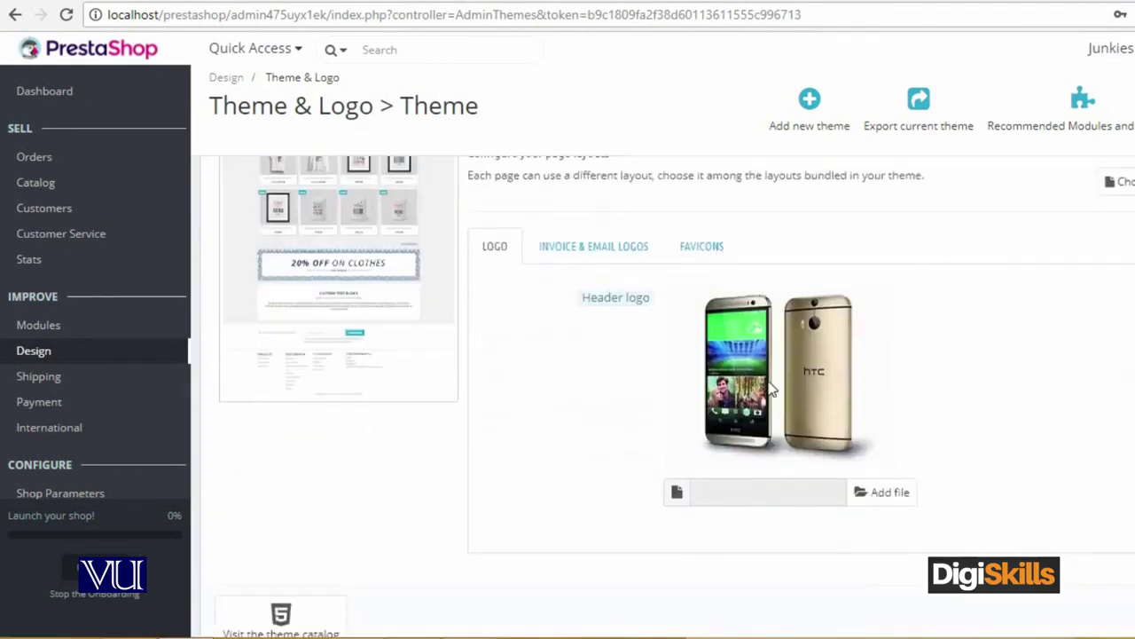
scroll(499, 353, up, 1)
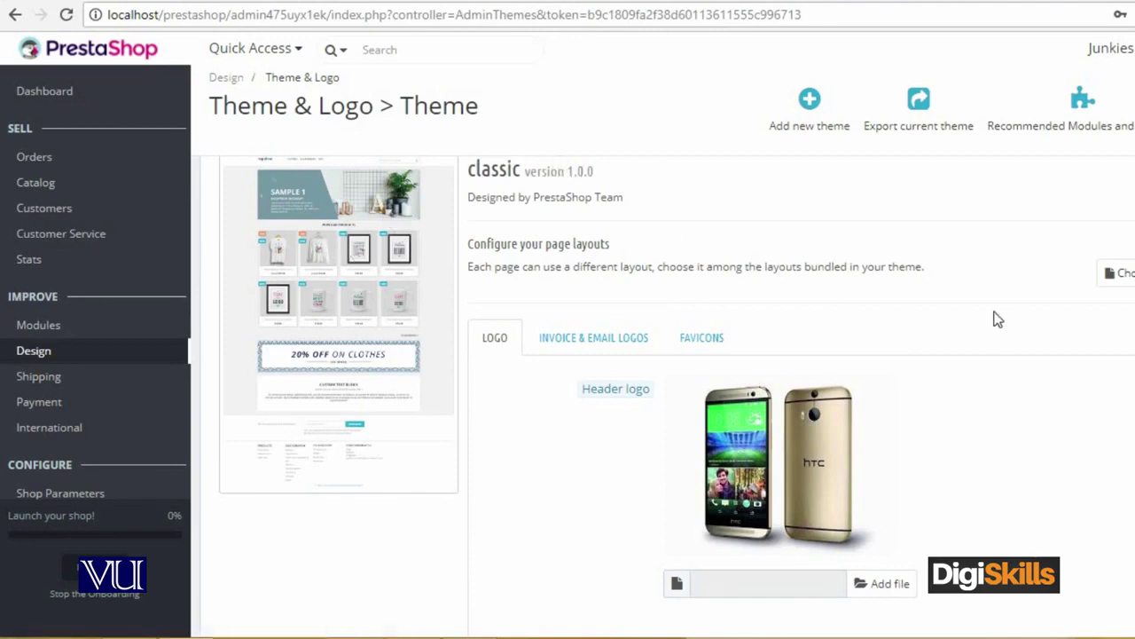
scroll(989, 317, down, 1)
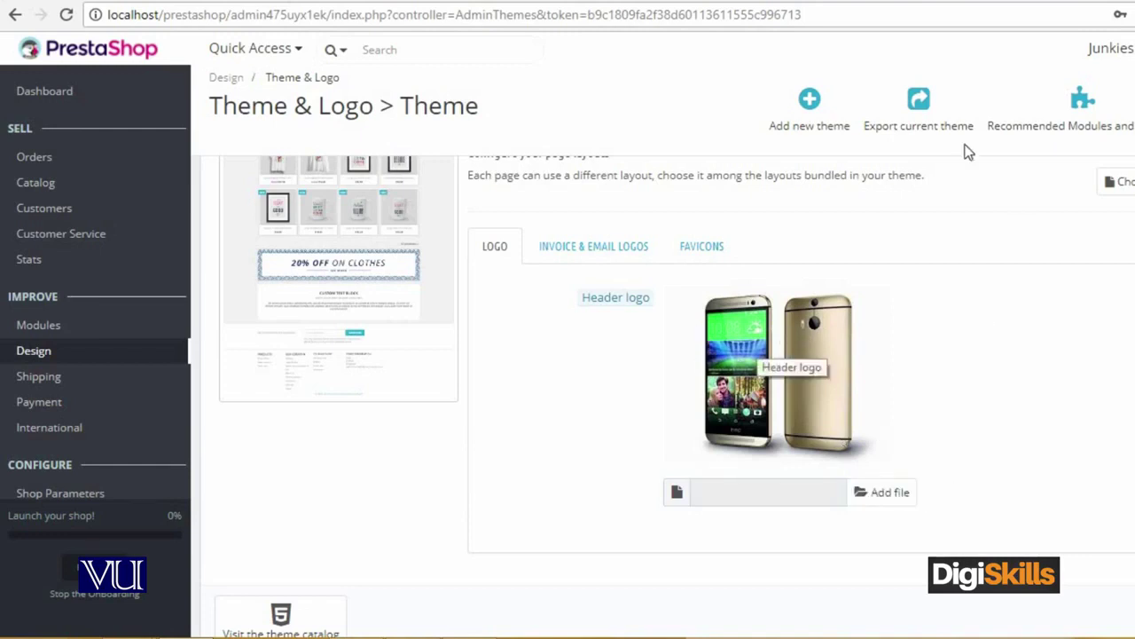
key(ctrl+Tab)
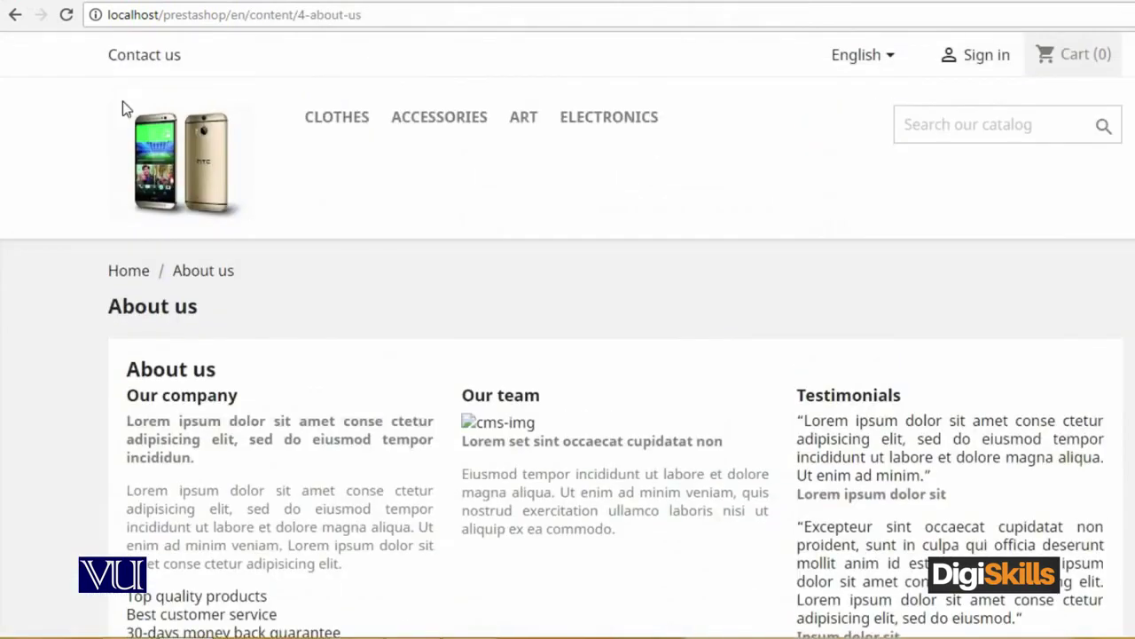
key(ctrl+Tab)
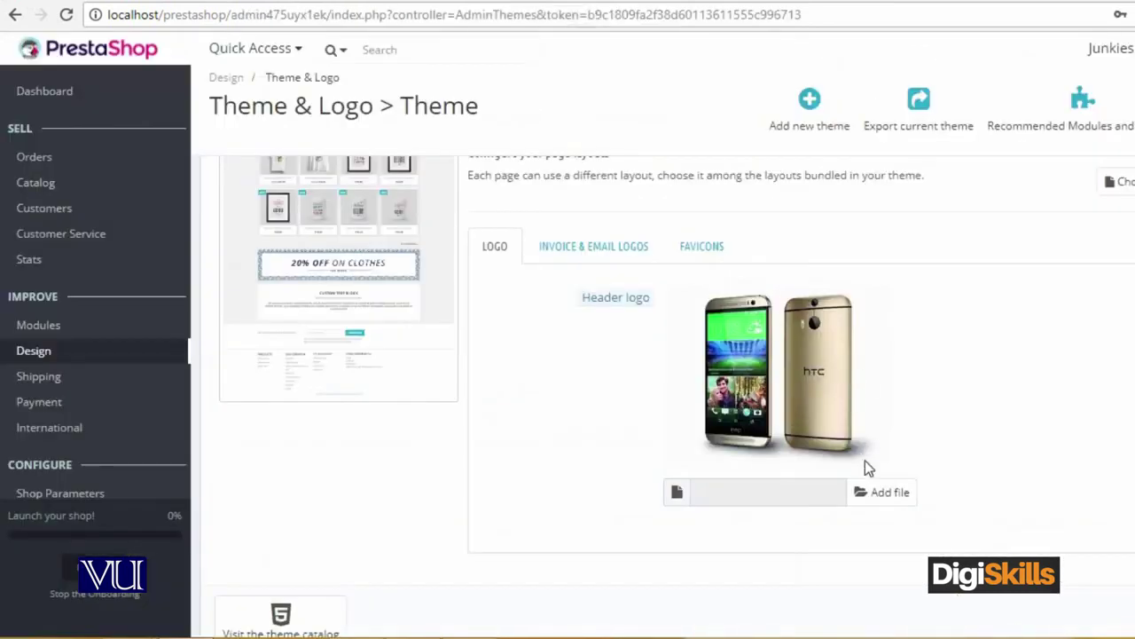
Upload iPhone-1.jpg as the new header logo and save it.
click(891, 495)
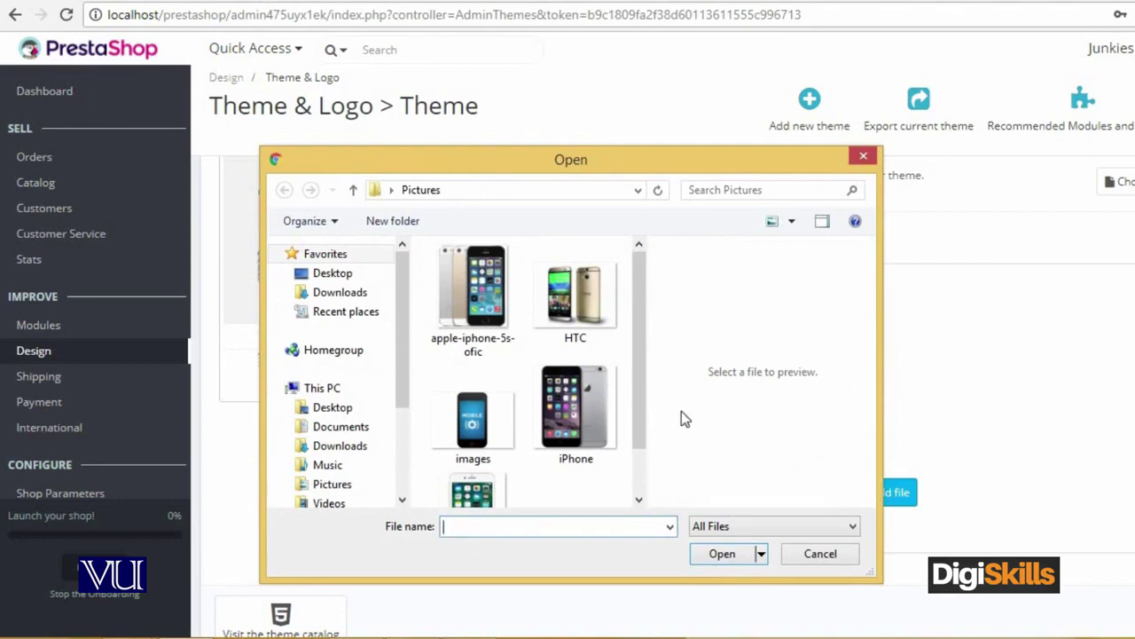
drag(641, 413, 649, 476)
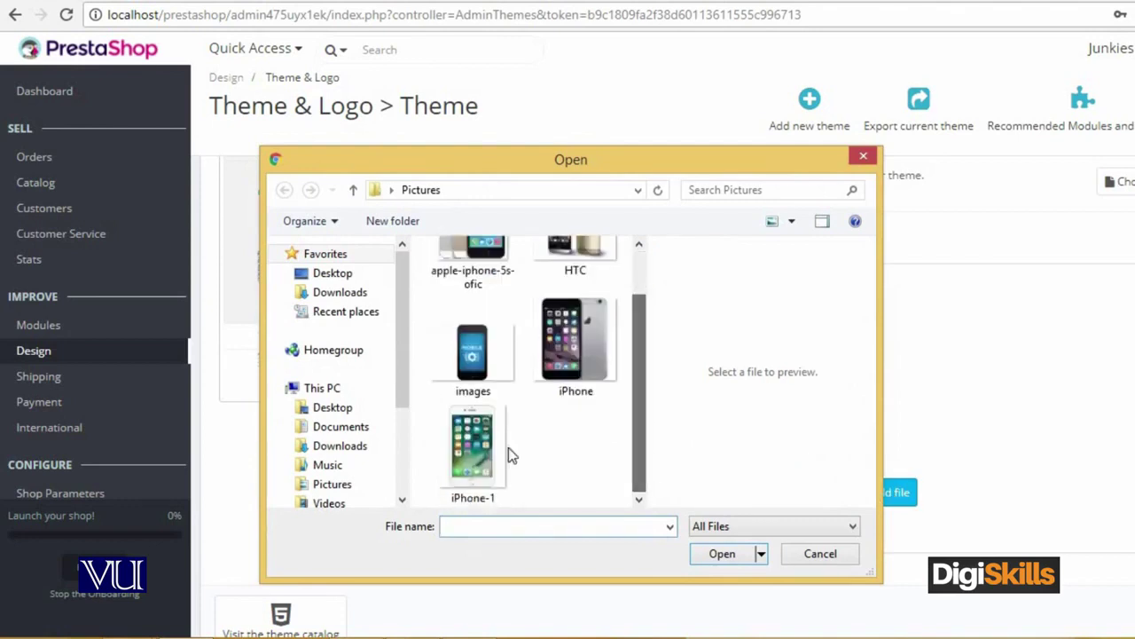
click(510, 454)
click(722, 554)
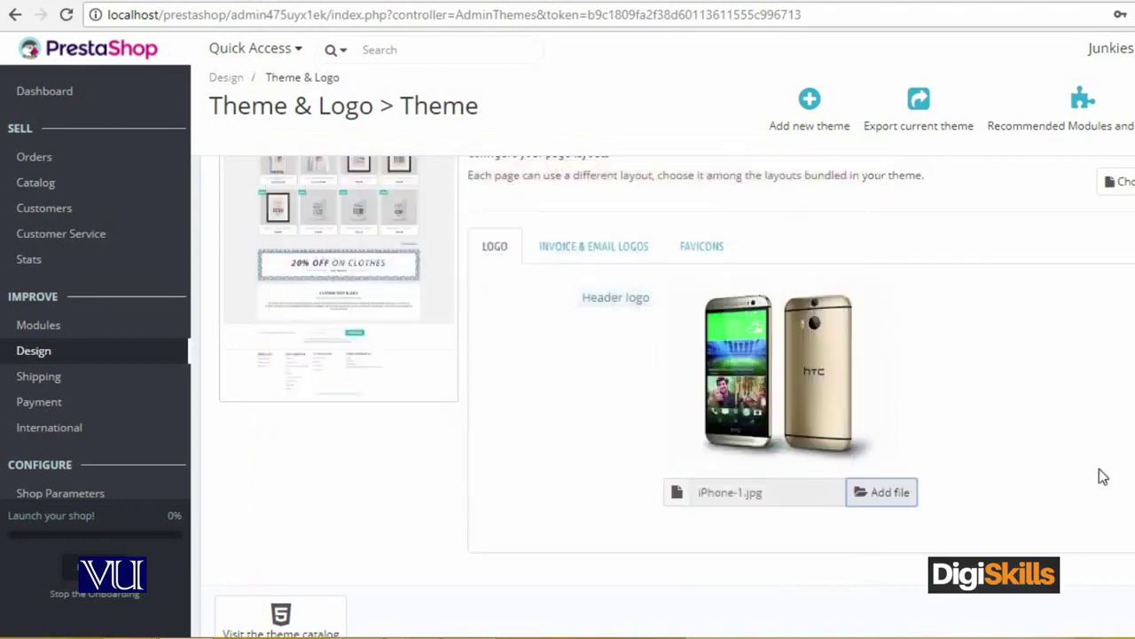
scroll(1033, 333, down, 1)
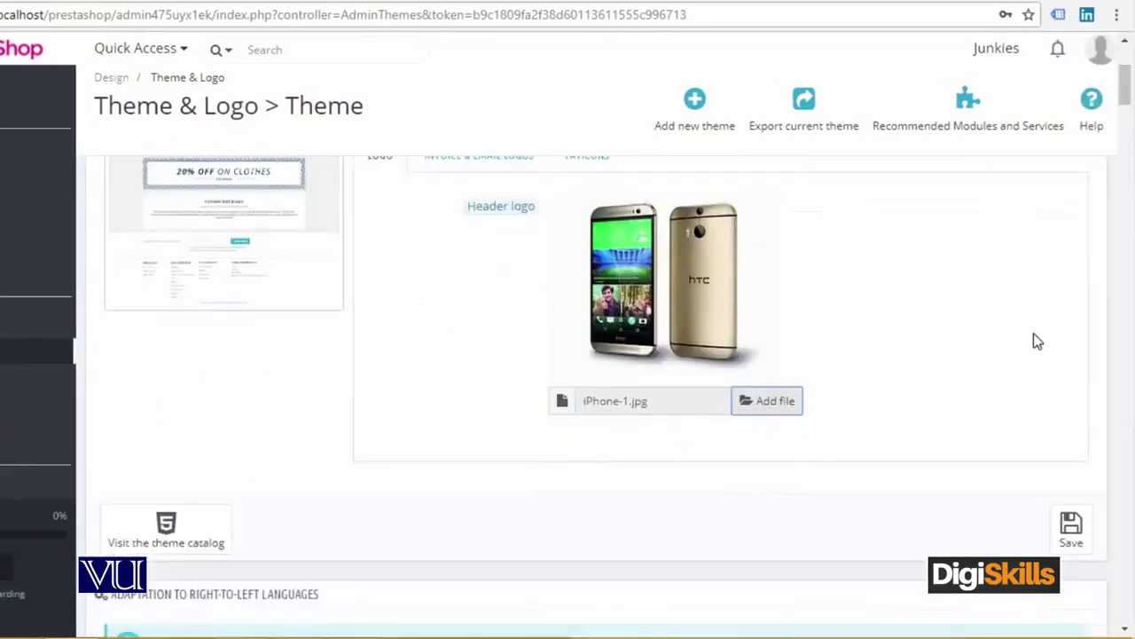
click(1072, 532)
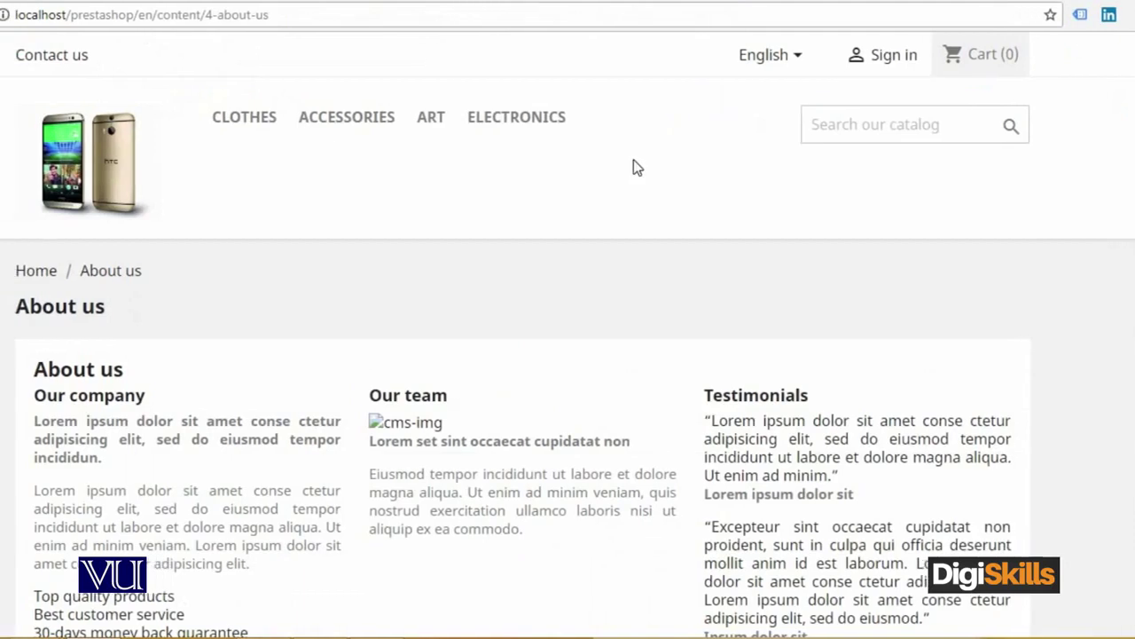
Reload the storefront About us page to confirm the iPhone logo now appears.
right_click(679, 153)
click(715, 213)
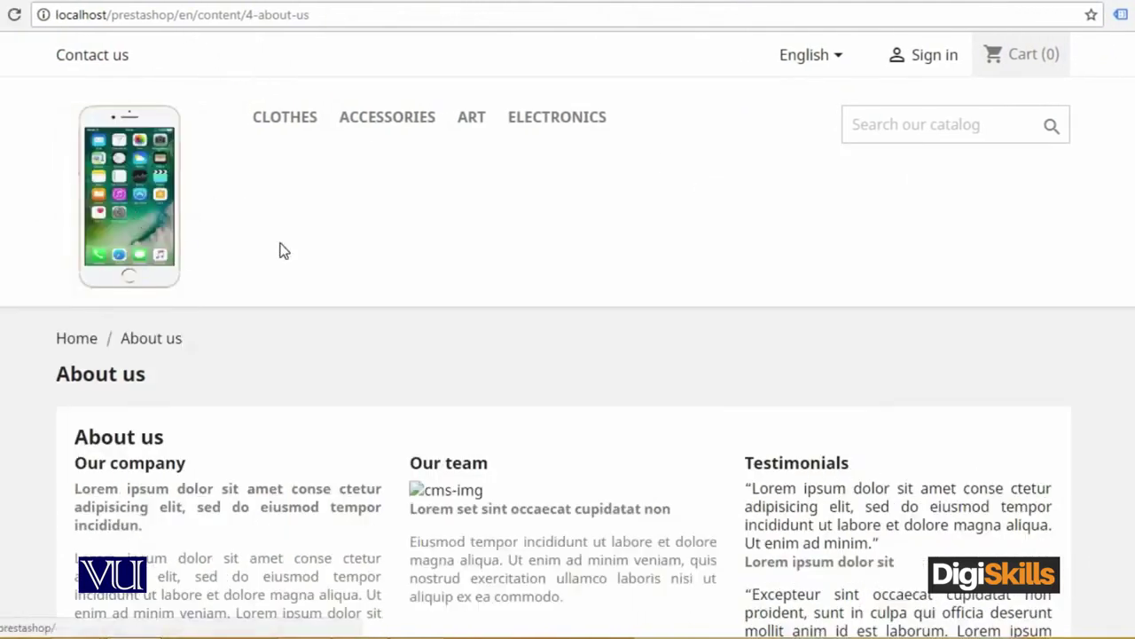
click(470, 3)
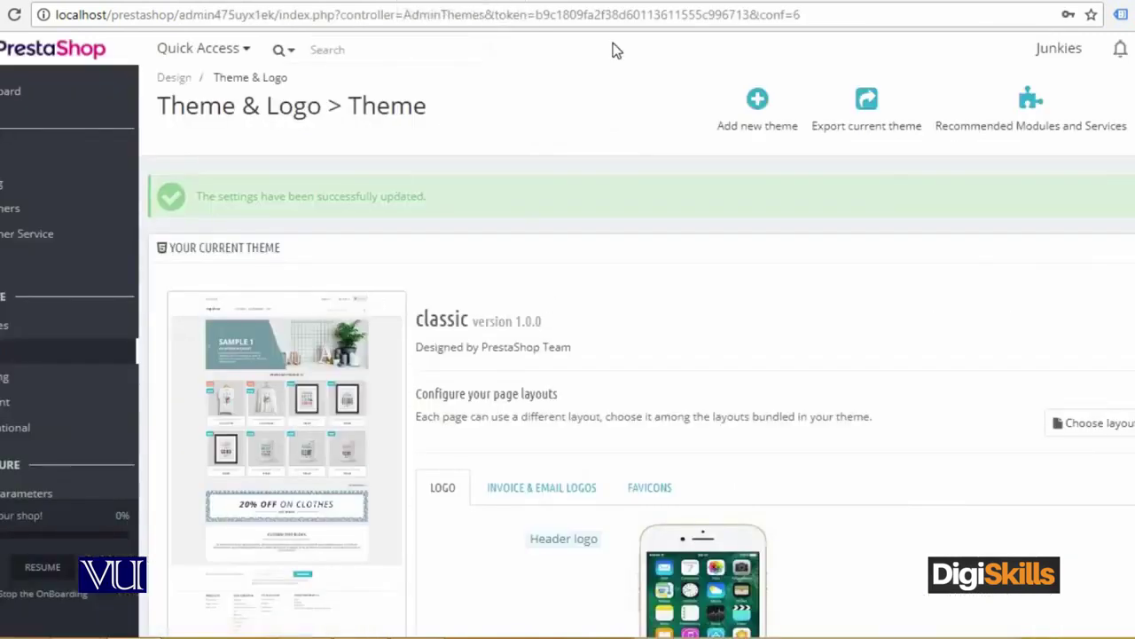
click(612, 3)
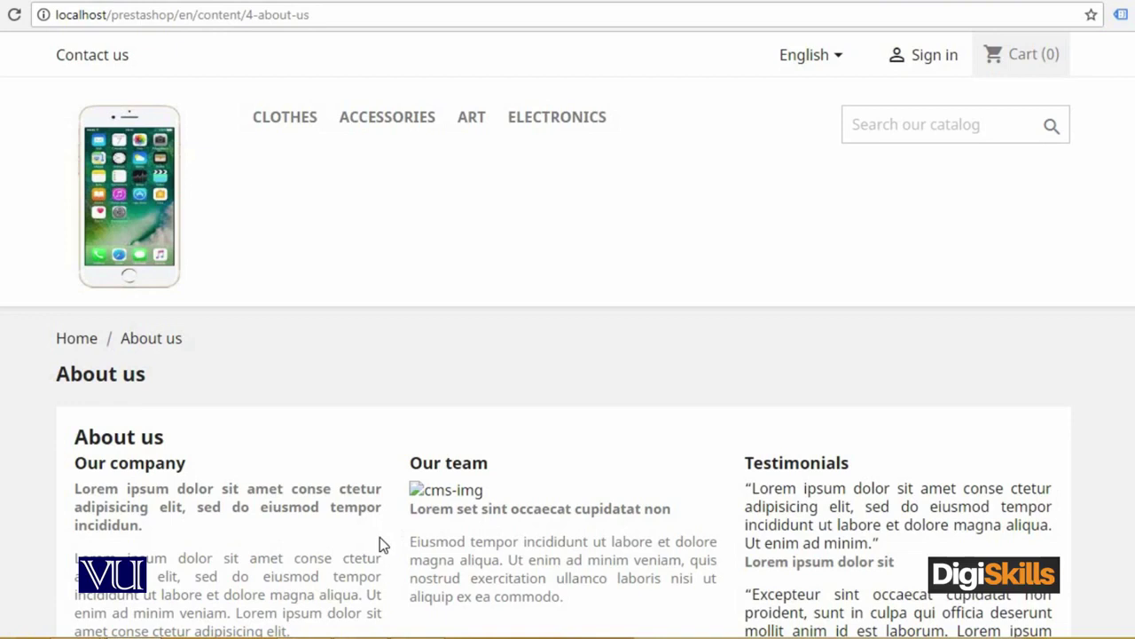
click(377, 1)
mouse_move(34, 351)
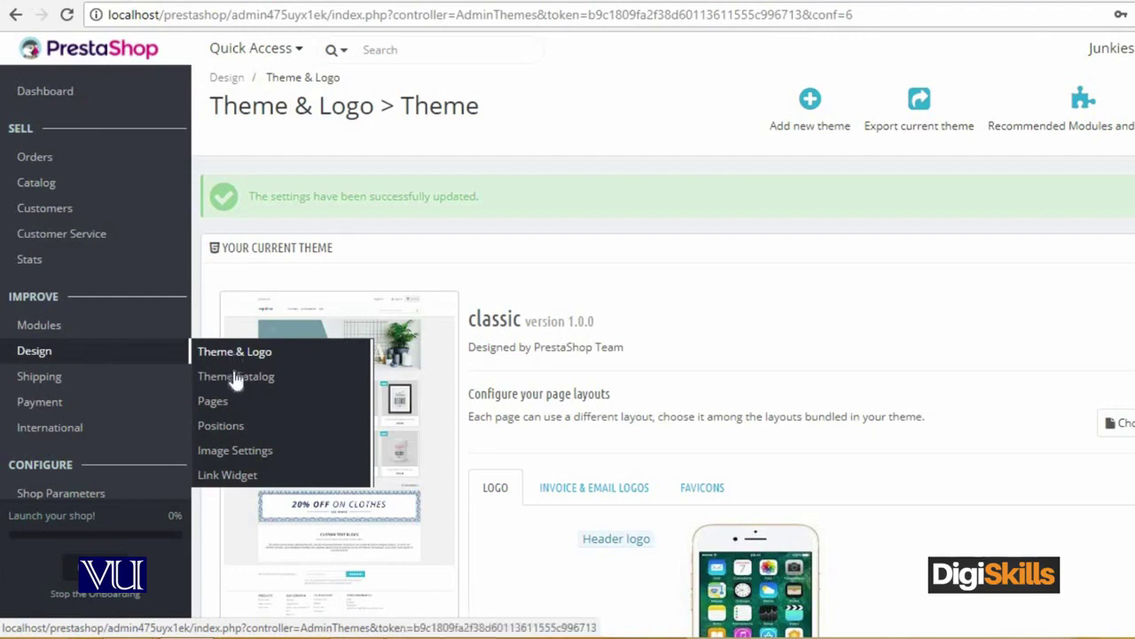
Open the Design Pages list, browse the storefront About us page, and mark the About us row.
click(213, 401)
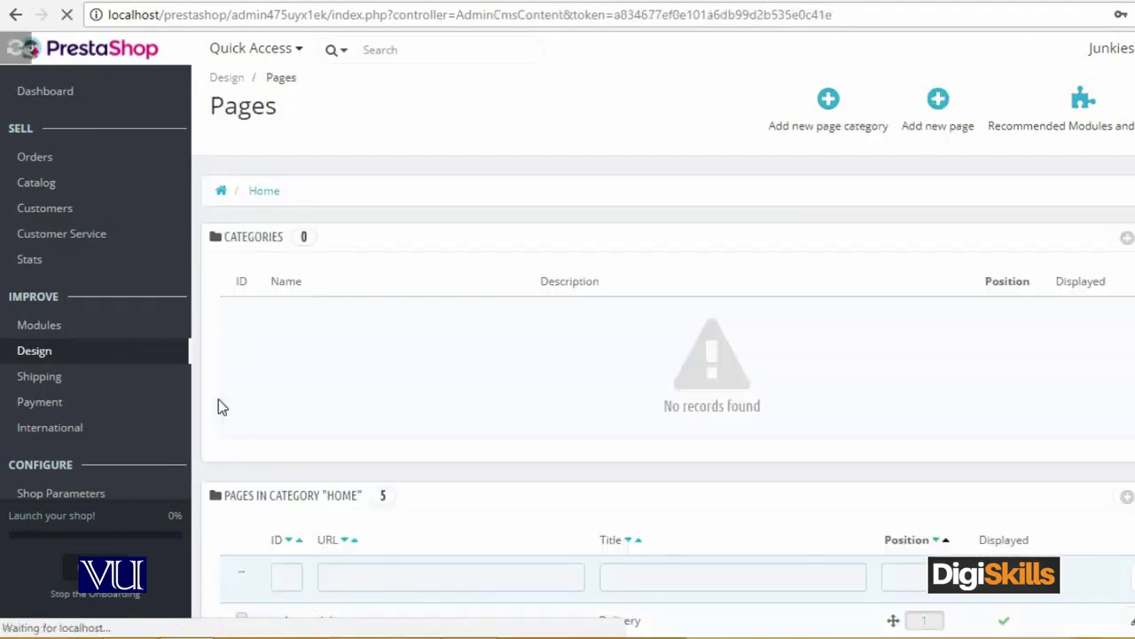
scroll(996, 346, down, 3)
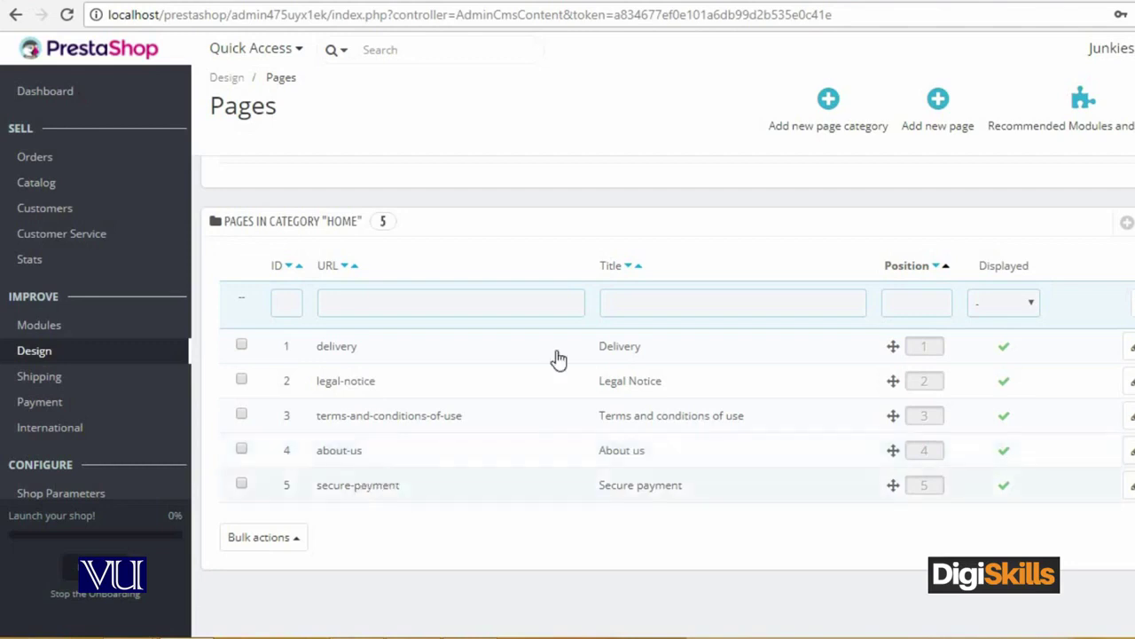
scroll(651, 377, down, 1)
scroll(653, 372, down, 5)
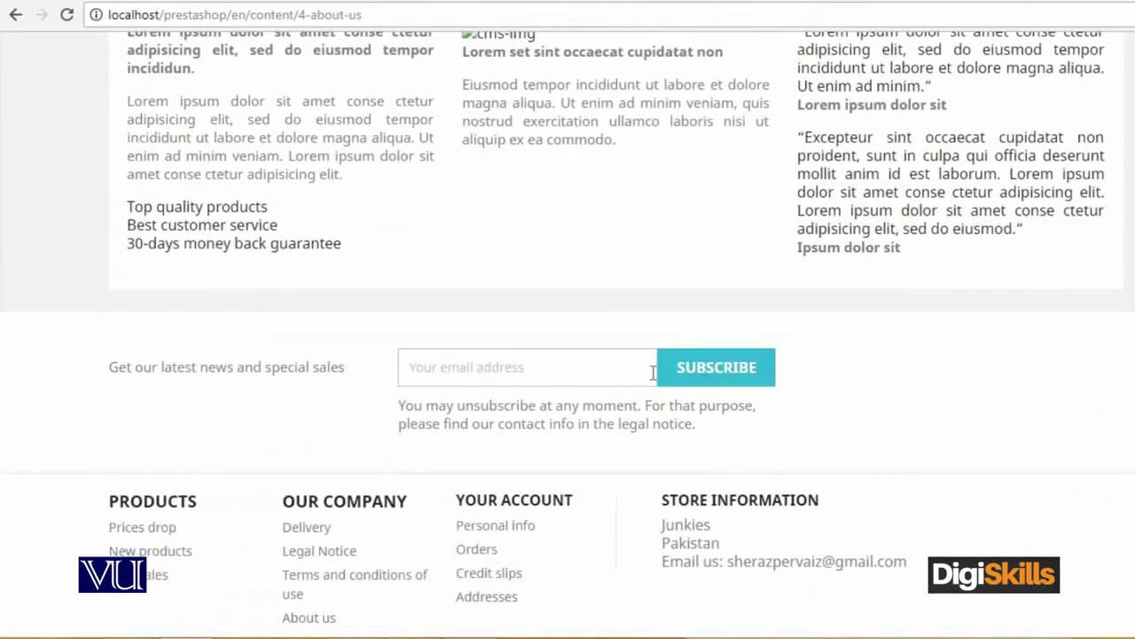
scroll(653, 373, down, 2)
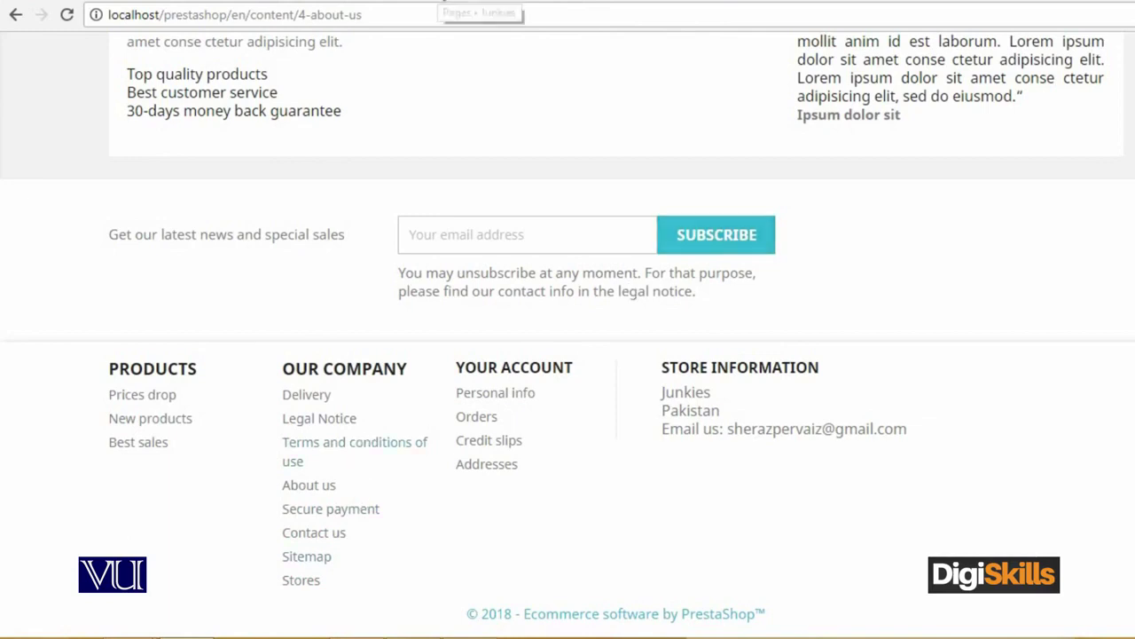
click(440, 3)
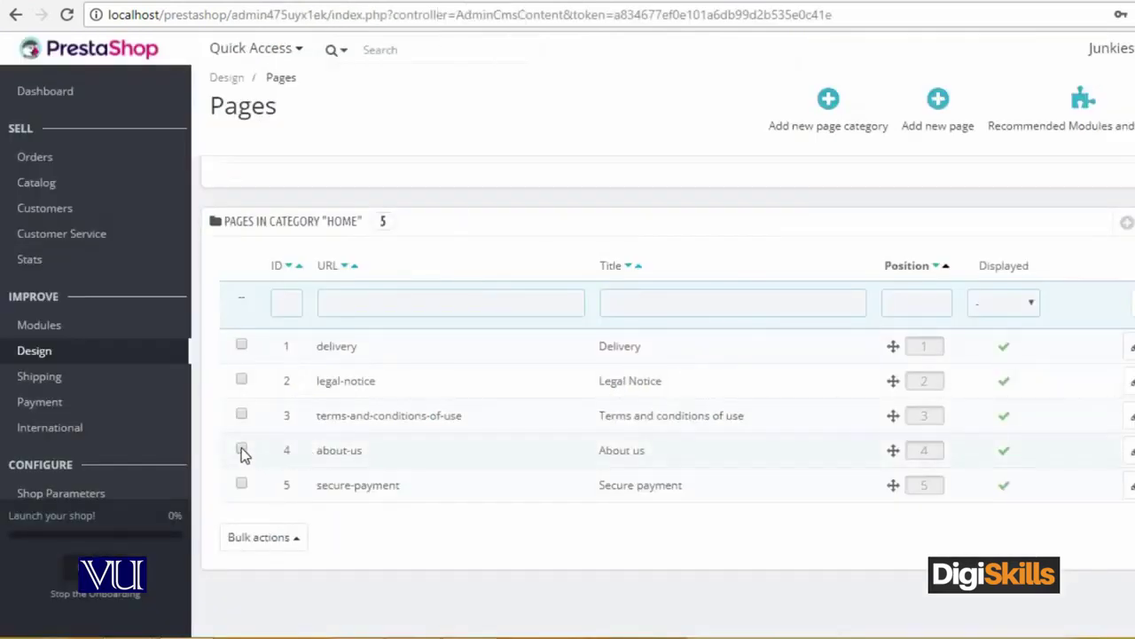
click(242, 450)
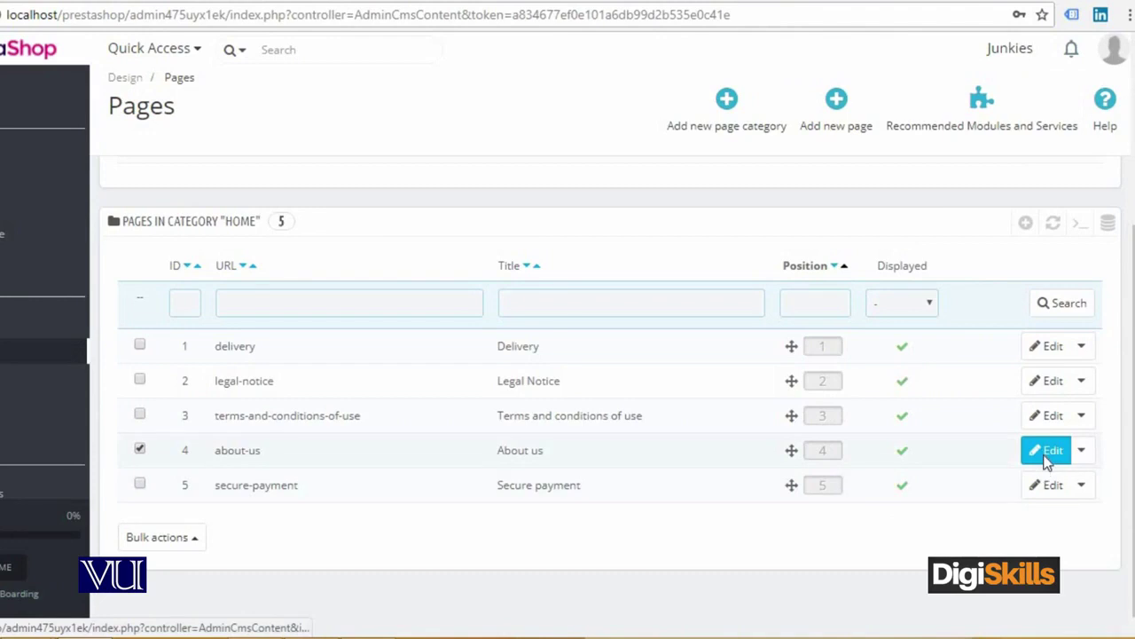
Open About us for editing and review its Page Category, Meta title and Our company content.
click(1047, 450)
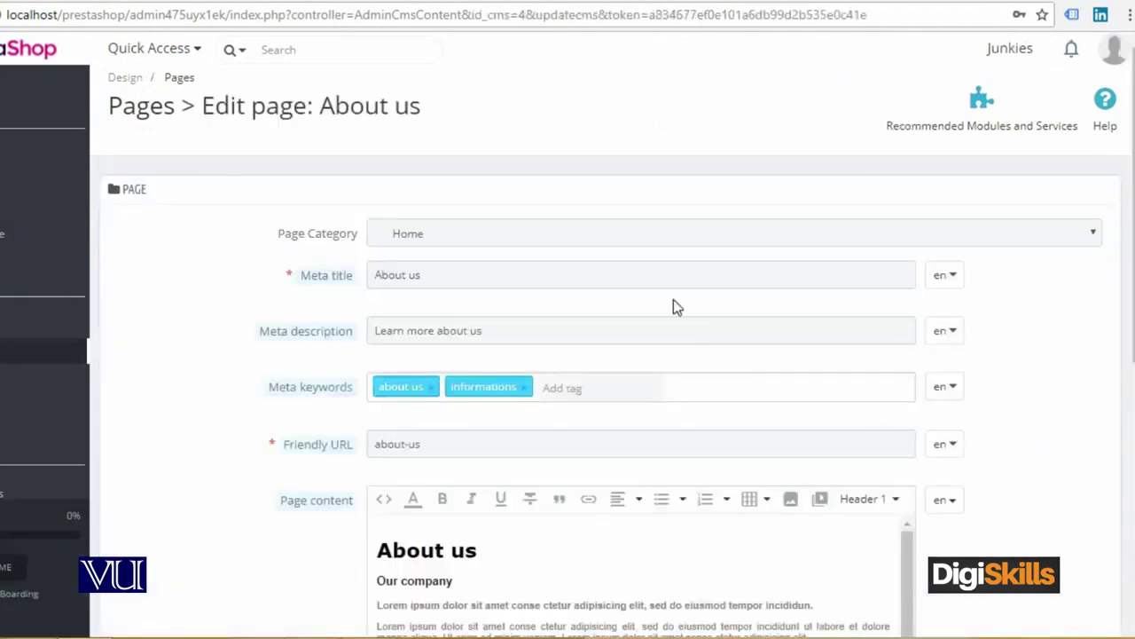
click(489, 234)
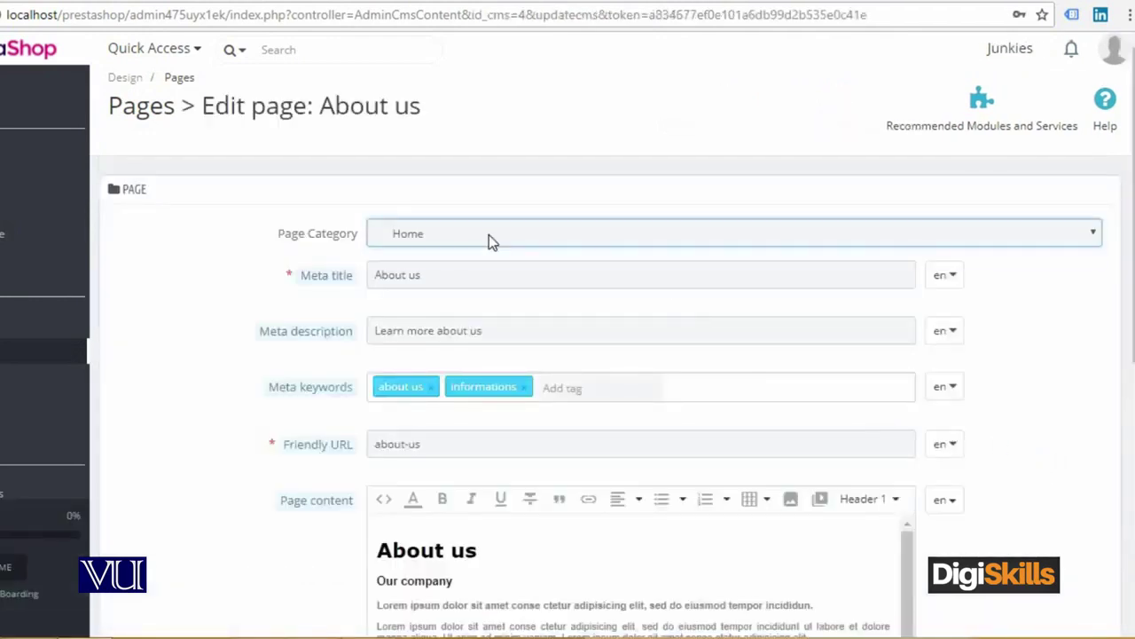
click(488, 234)
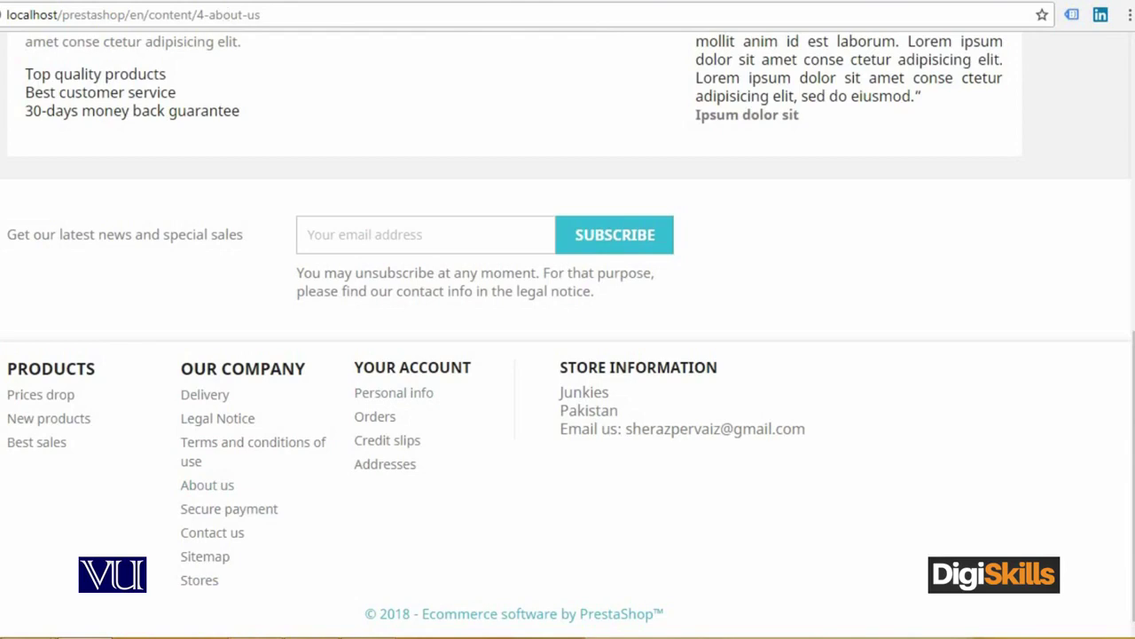
double_click(424, 276)
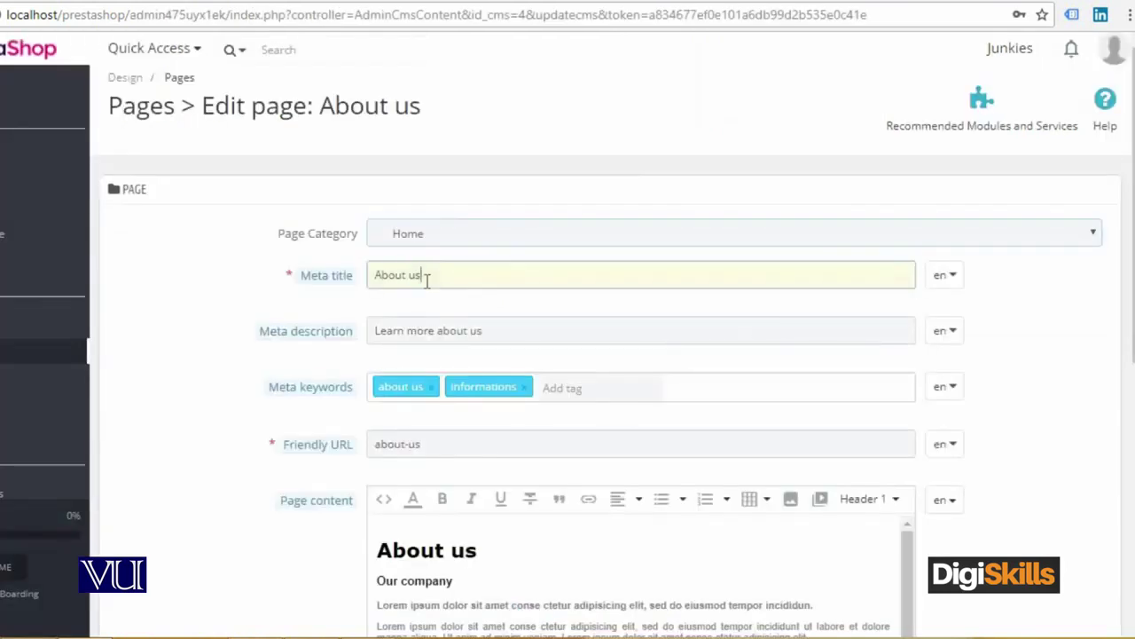
click(1035, 345)
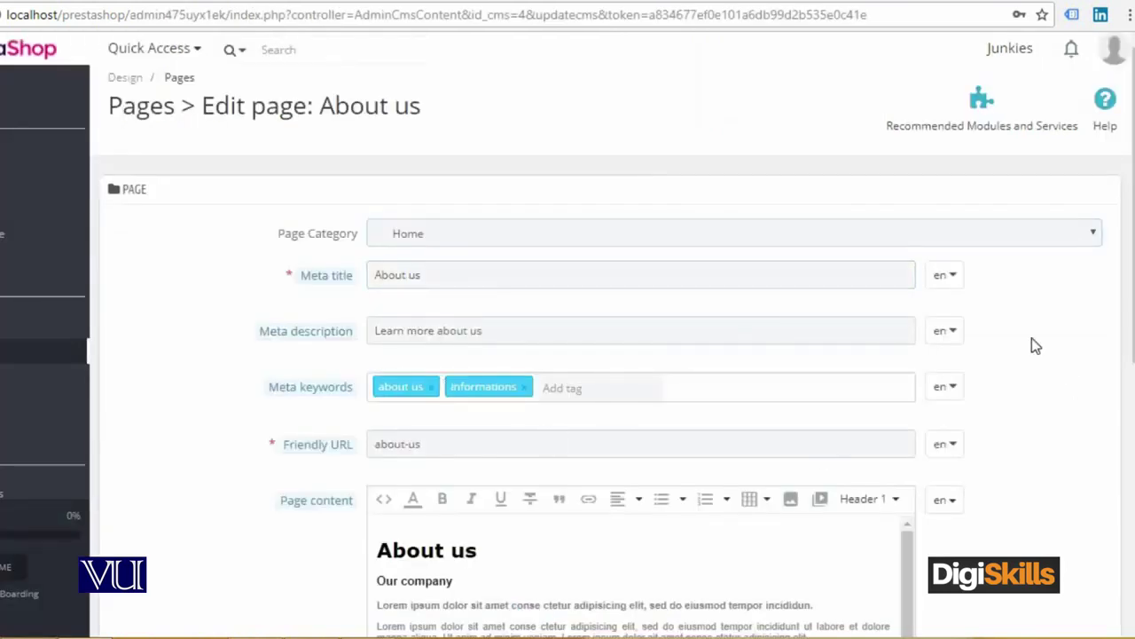
scroll(1029, 337, down, 3)
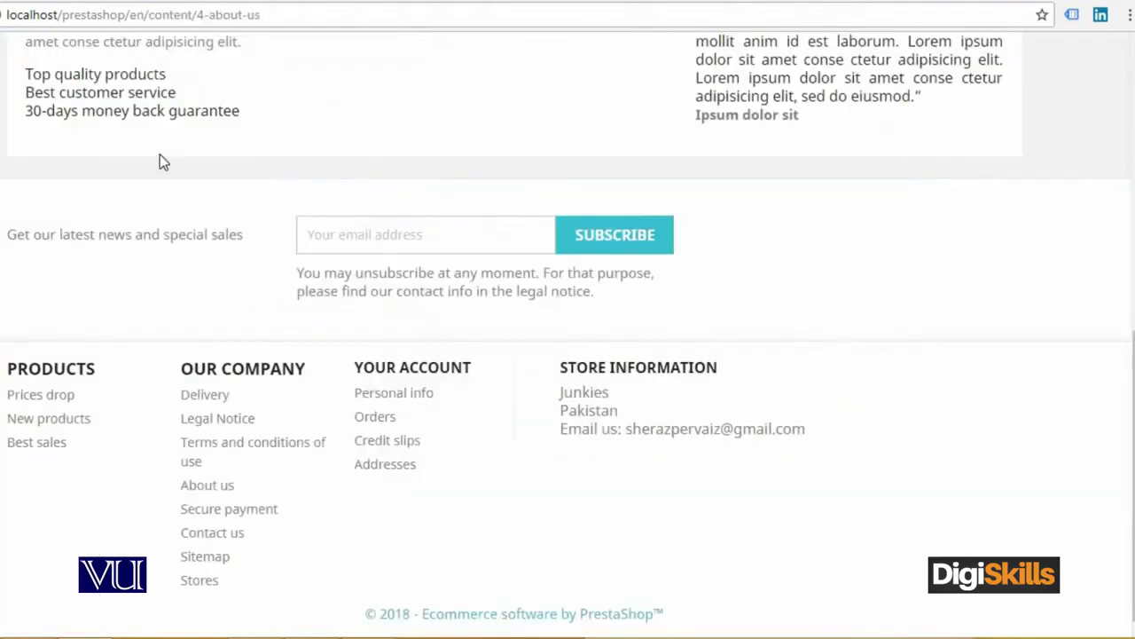
scroll(160, 154, up, 2)
drag(26, 81, 278, 226)
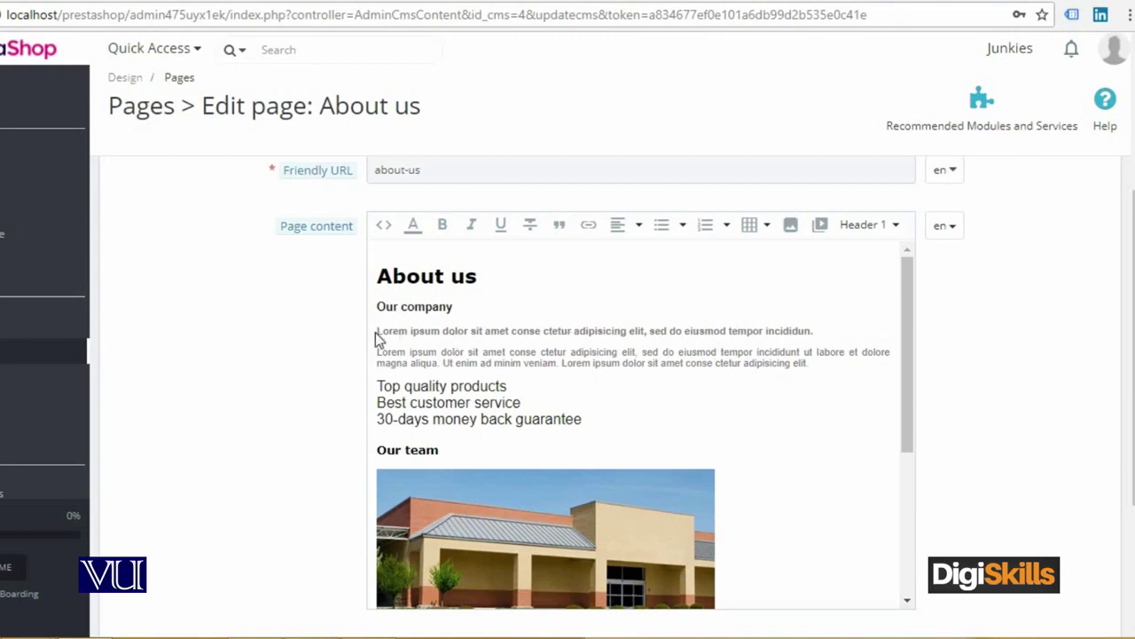
Replace the Lorem paragraphs with 'This is Clothing Brand Website to provide latest clothes in economical cost' and save.
drag(376, 332, 640, 417)
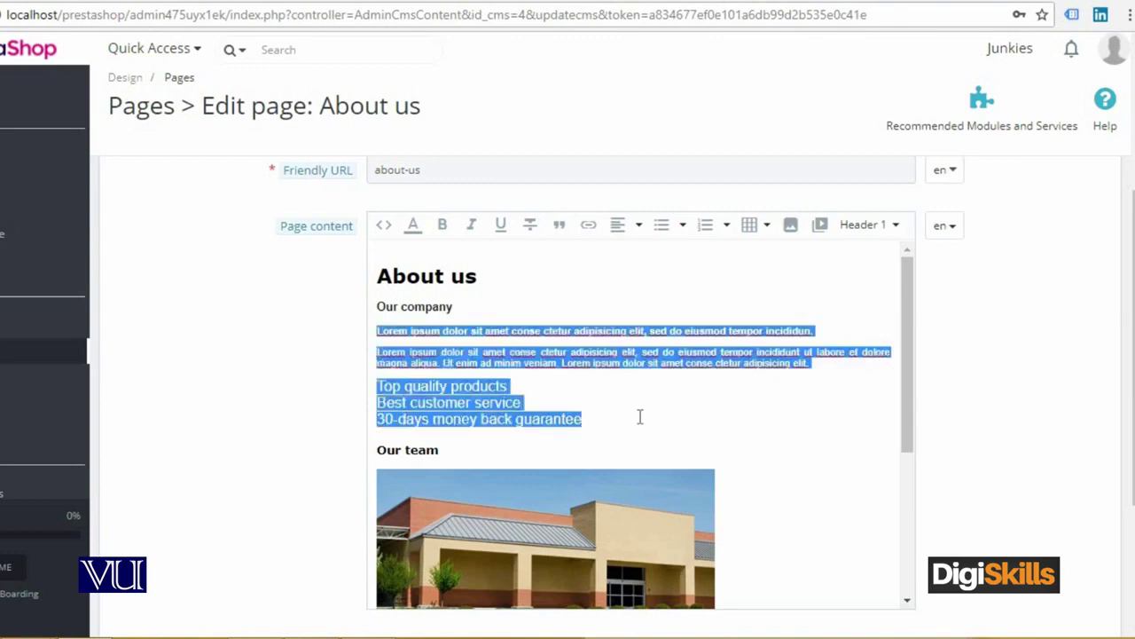
text(This is Clothing Brand)
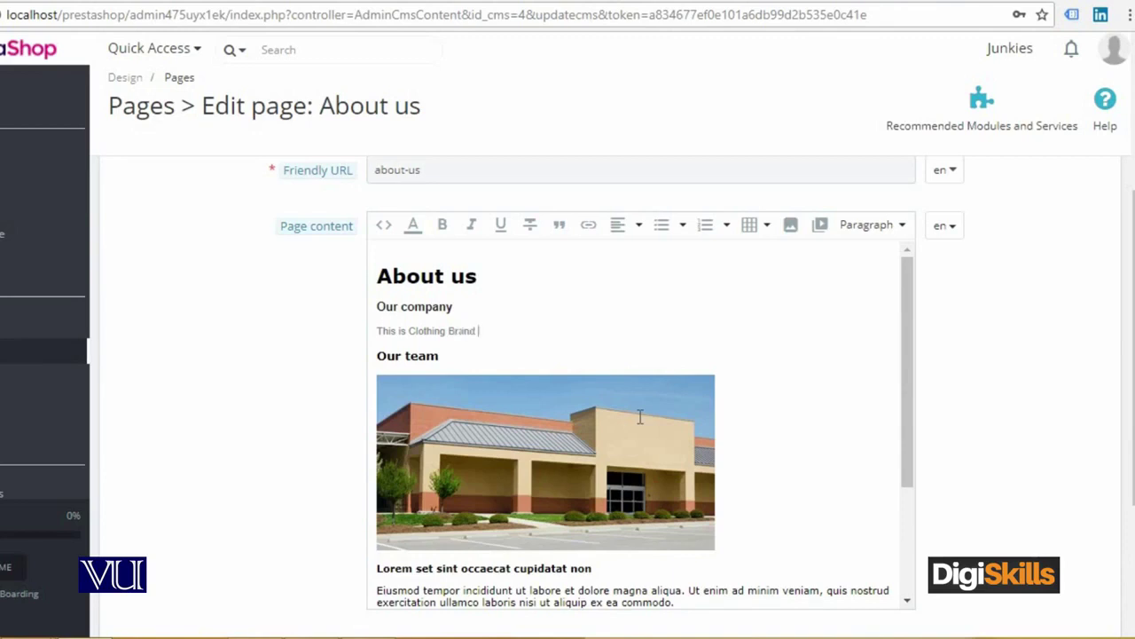
text(ide latest clothes in e)
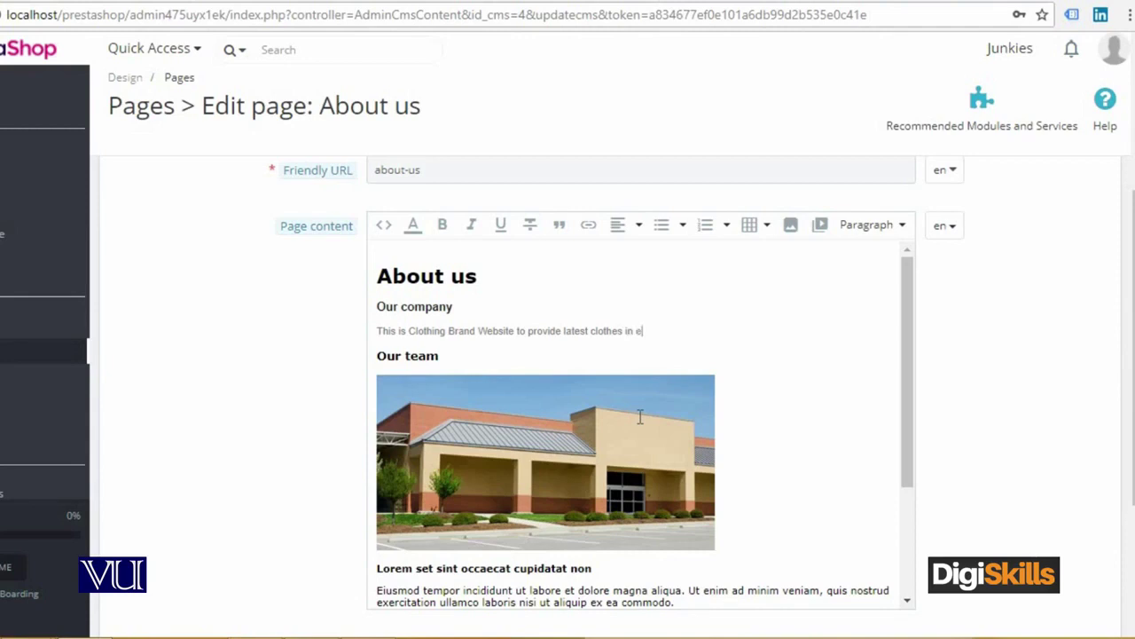
text(al)
text(cal)
right_click(659, 331)
click(681, 345)
scroll(1012, 357, down, 3)
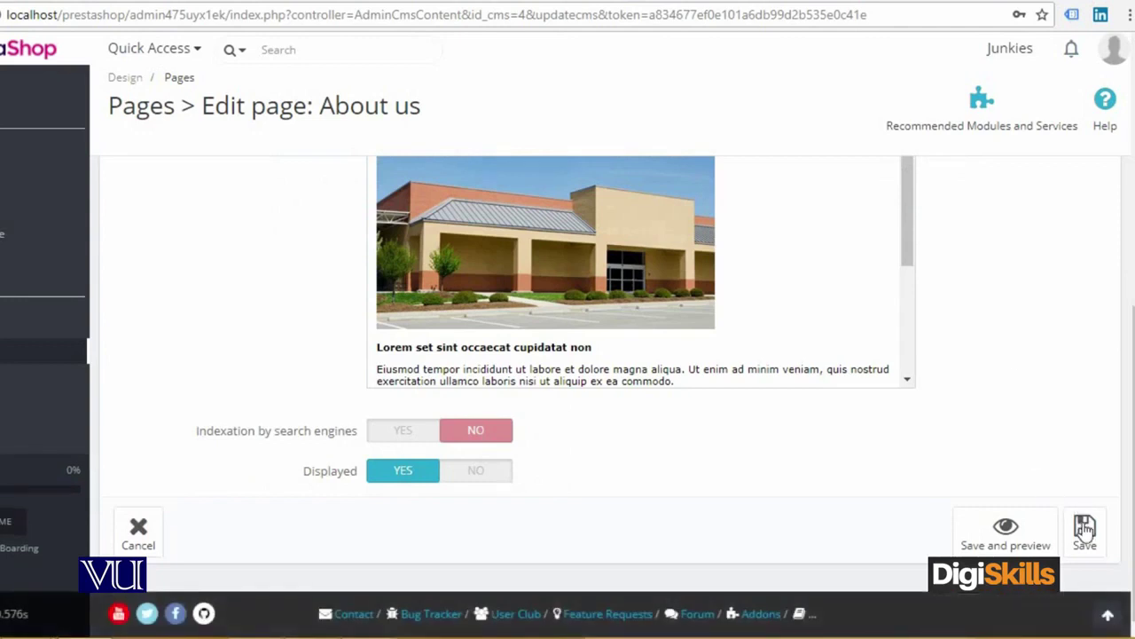
click(1084, 529)
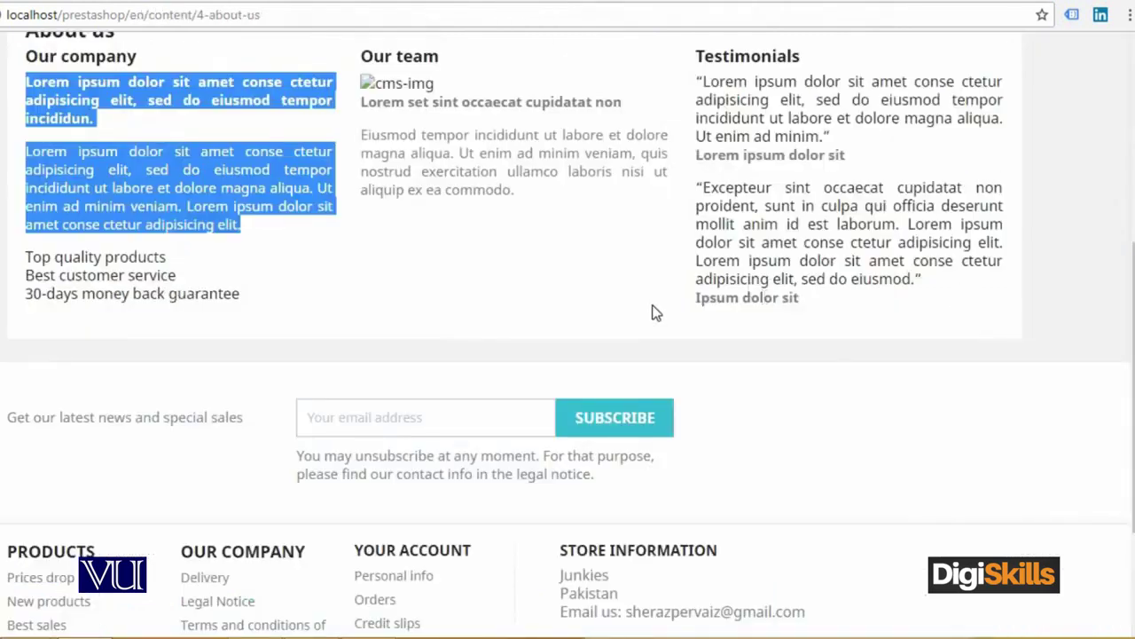
Reload the storefront About us page to verify the new Clothing Brand text under Our company.
right_click(654, 306)
click(708, 365)
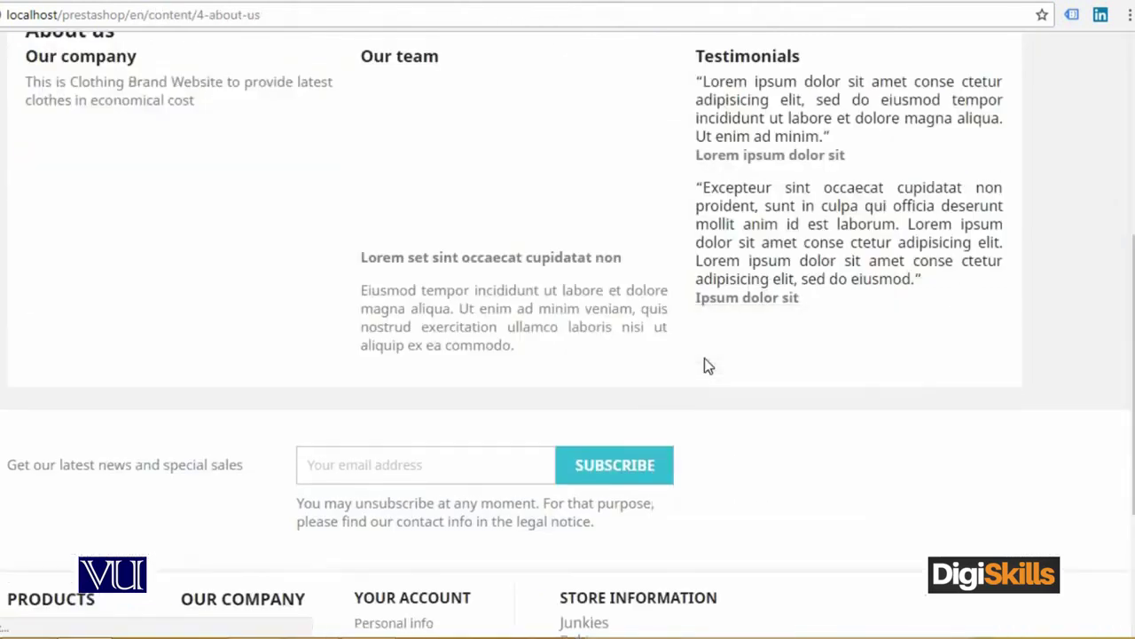
drag(295, 100, 135, 82)
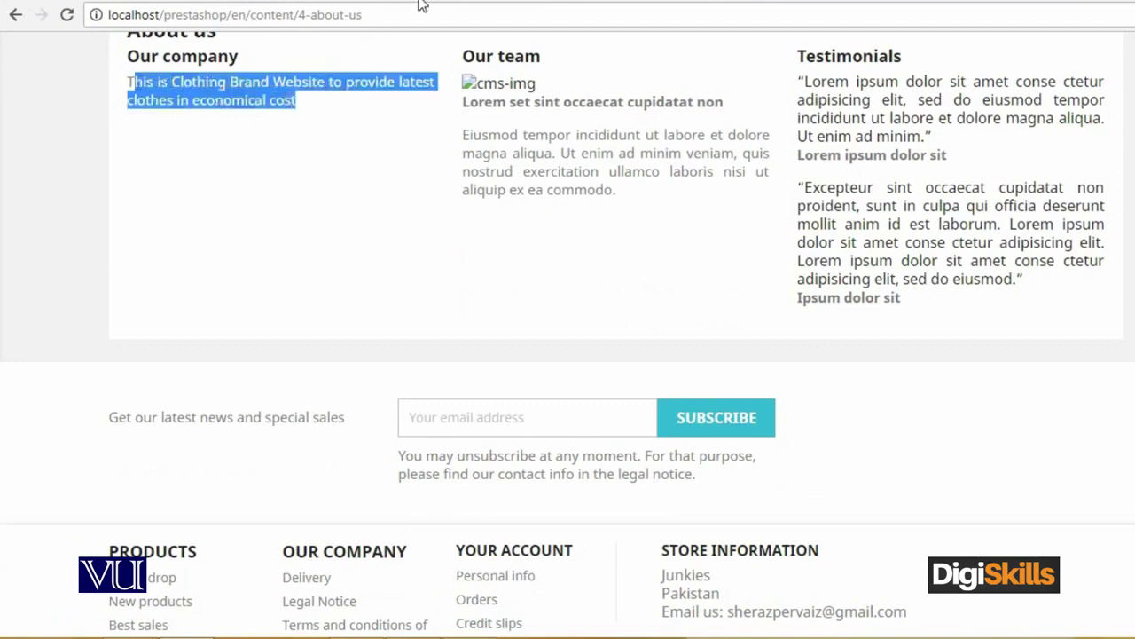
click(461, 4)
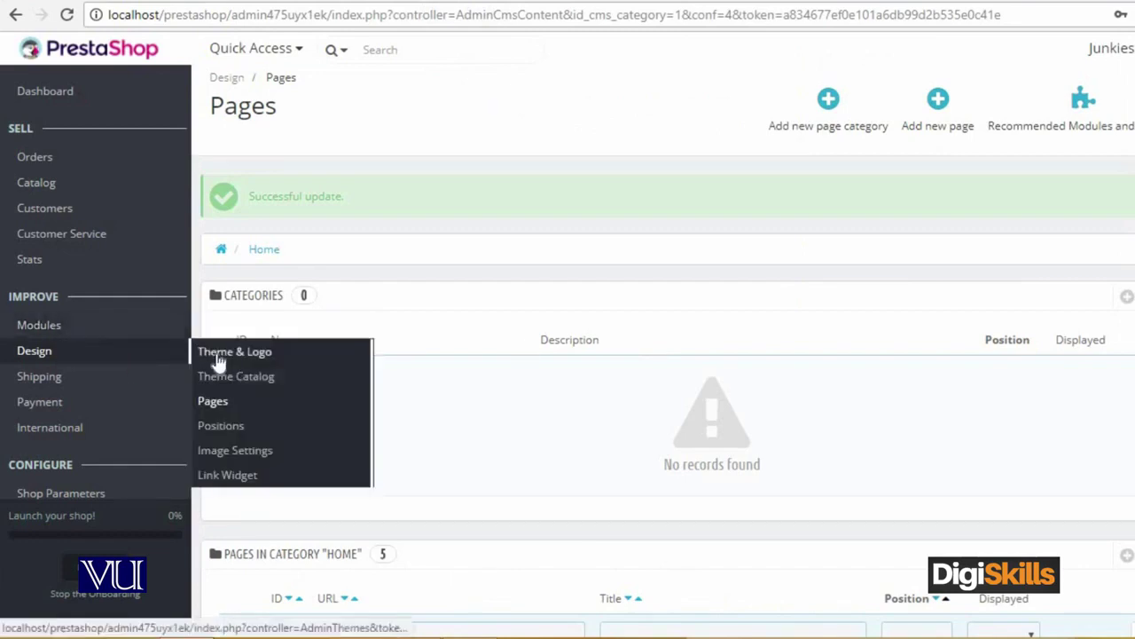
mouse_move(34, 350)
click(213, 401)
scroll(552, 396, down, 3)
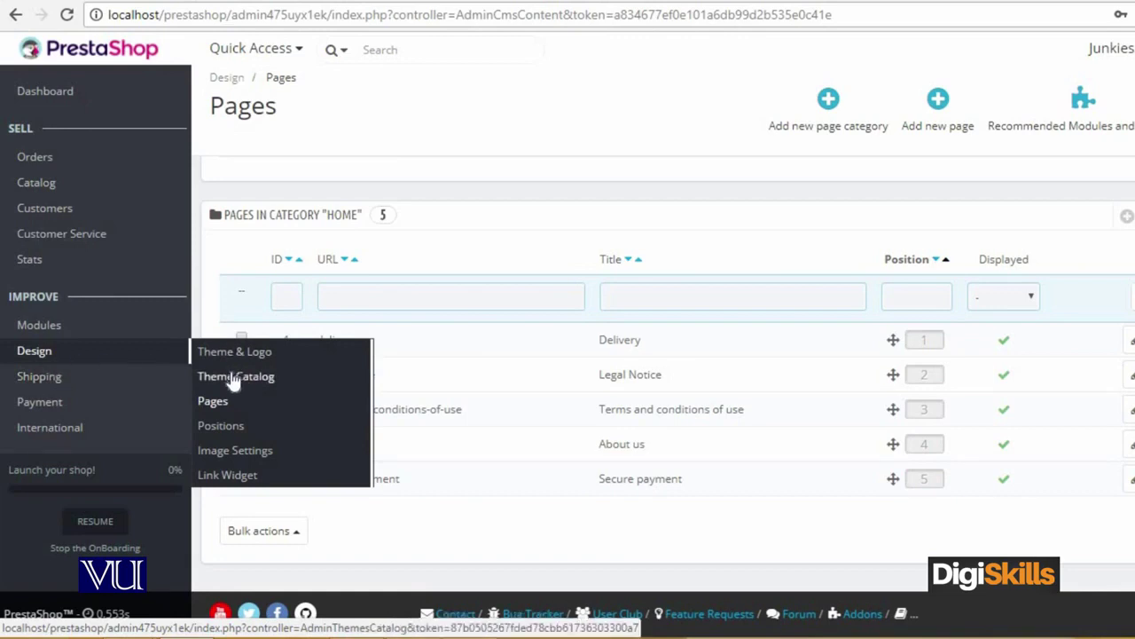
Scroll through the Theme Catalog's ready-to-use Addons marketplace theme cards.
click(233, 378)
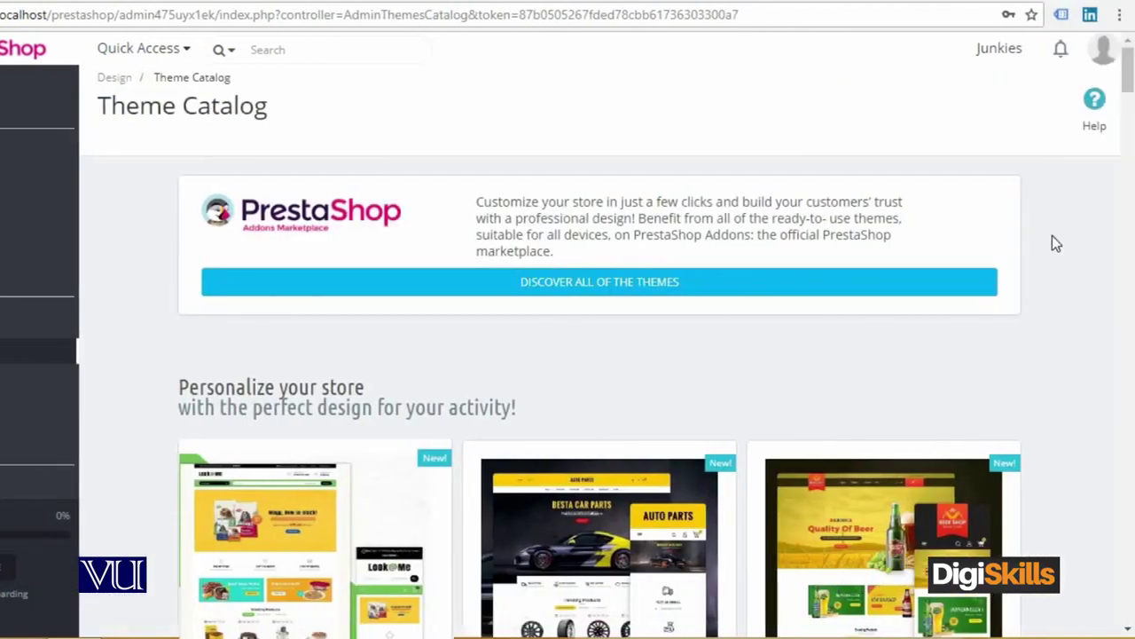
scroll(1052, 235, down, 5)
scroll(1052, 241, down, 2)
scroll(1052, 242, down, 6)
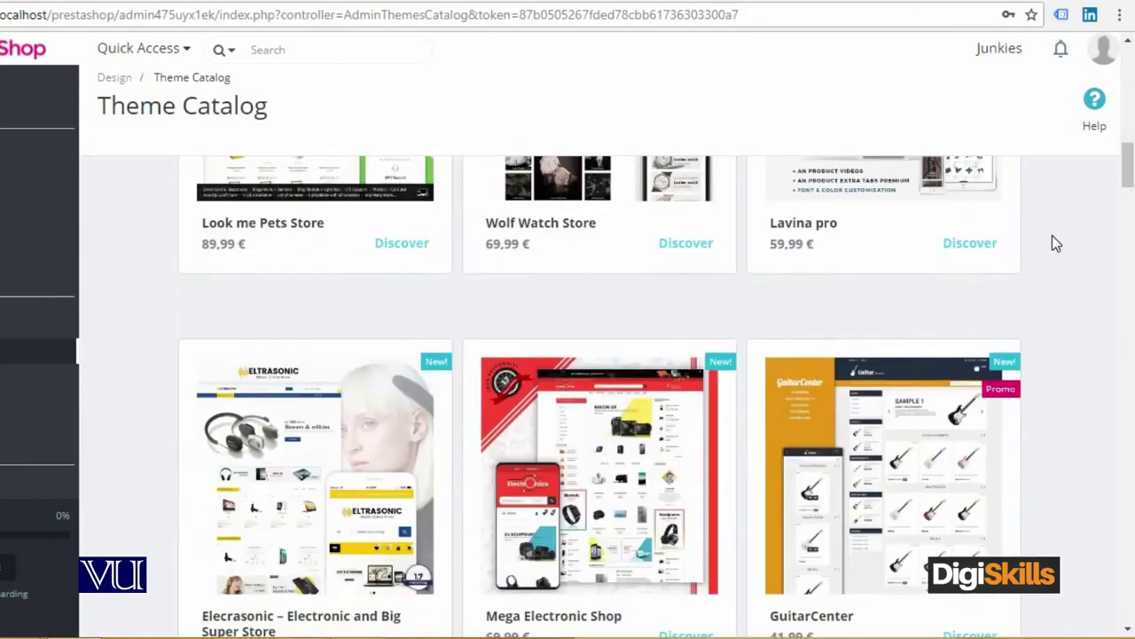
scroll(1052, 242, down, 5)
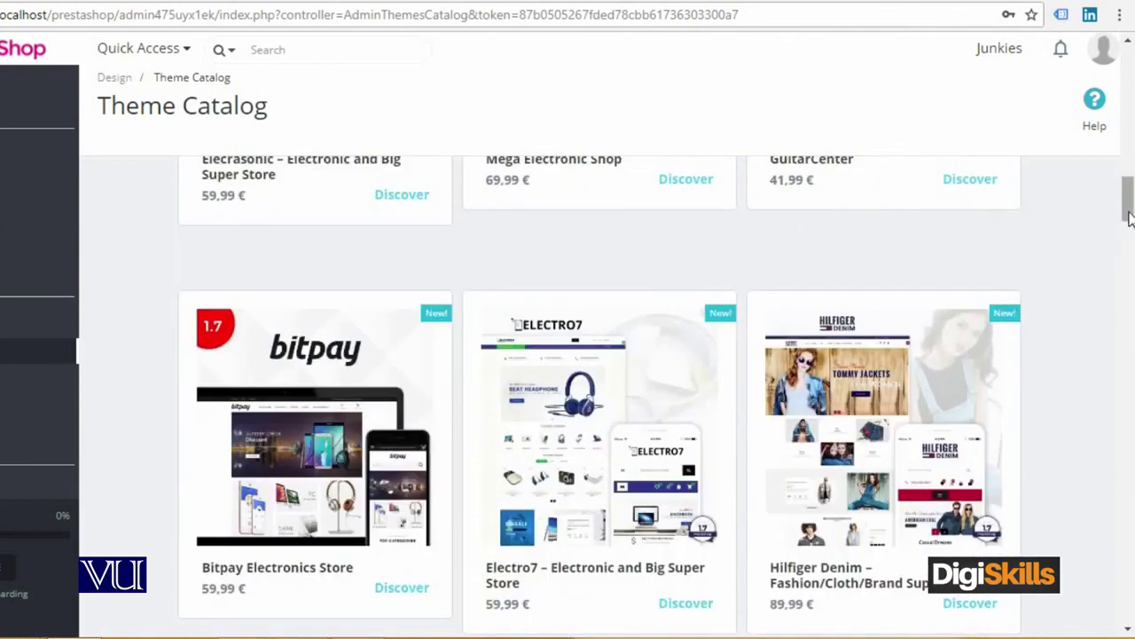
drag(1128, 200, 1130, 164)
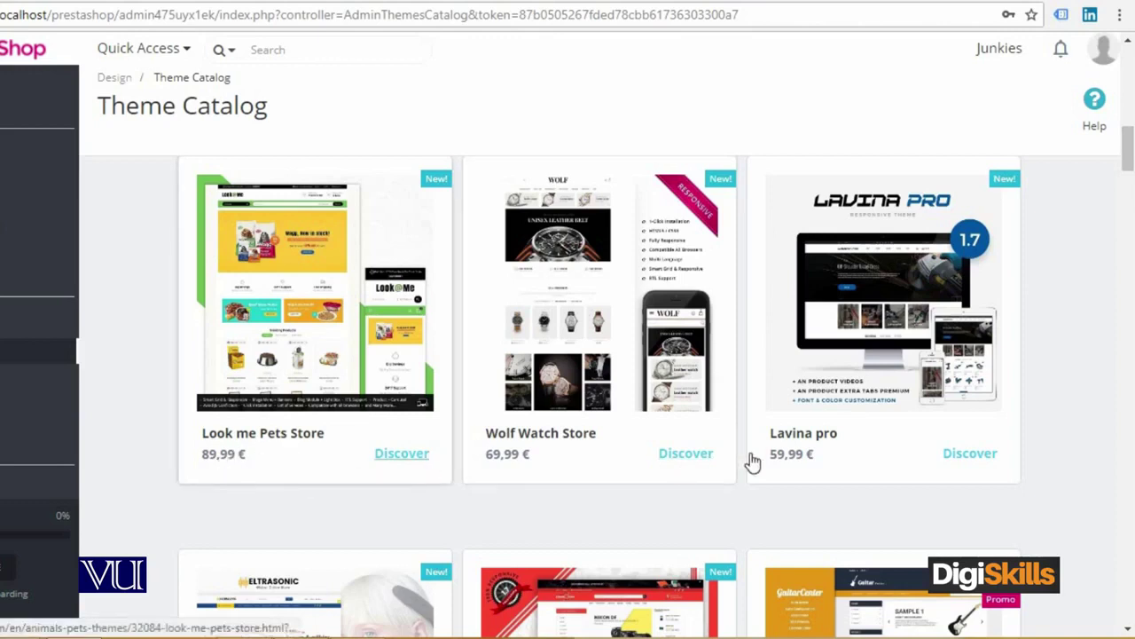
mouse_move(1129, 157)
mouse_down()
mouse_move(1129, 564)
mouse_move(1128, 67)
mouse_up()
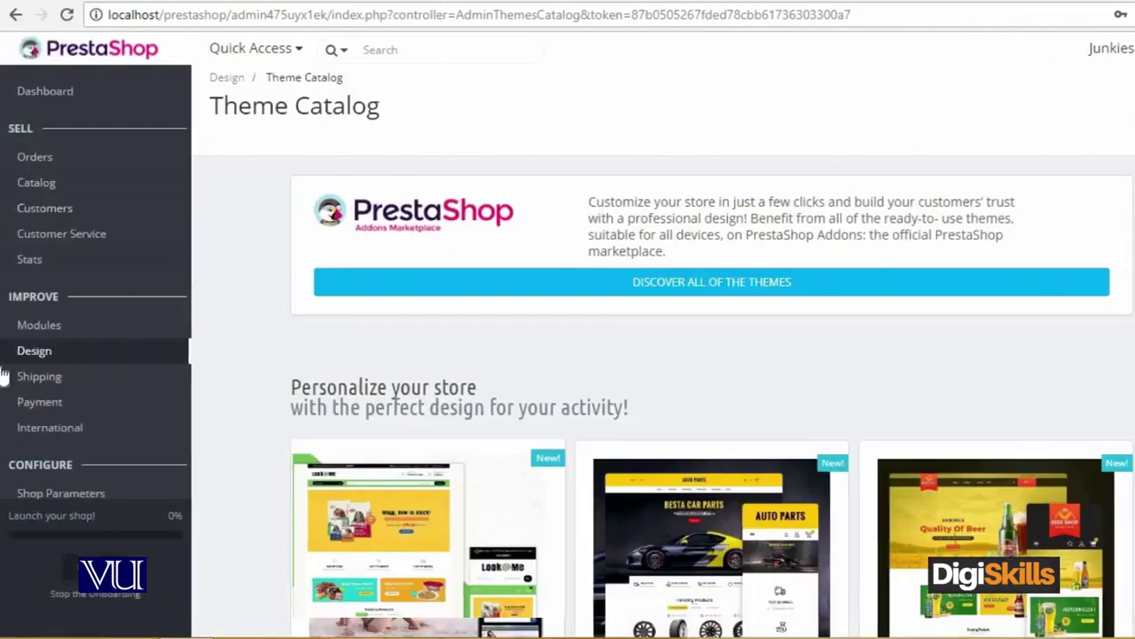
mouse_move(39, 376)
click(220, 382)
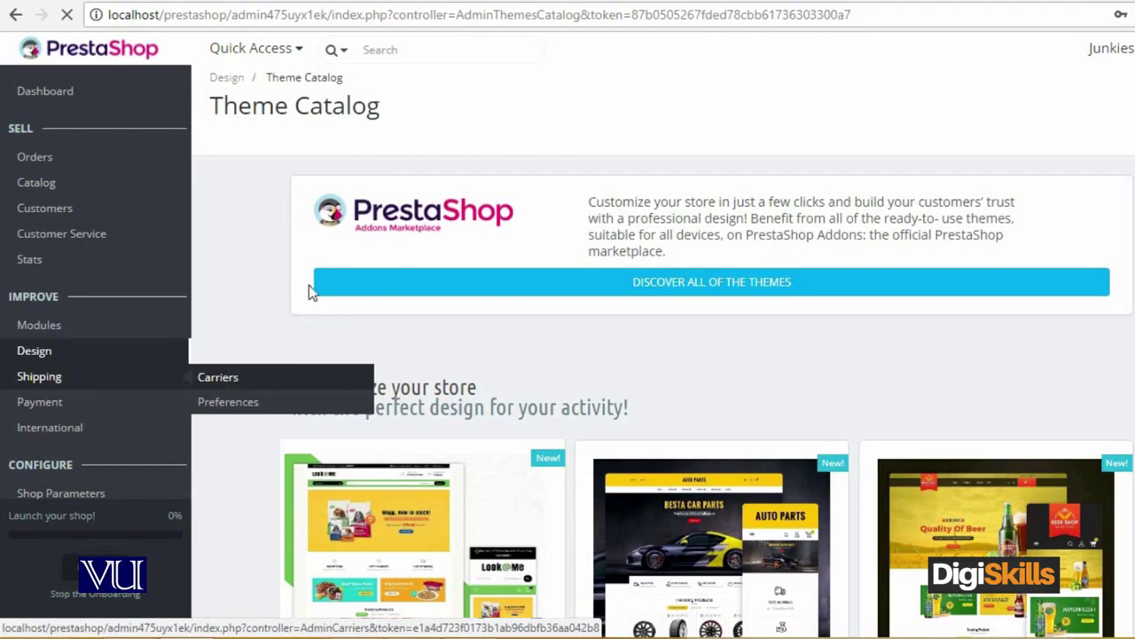
mouse_move(36, 181)
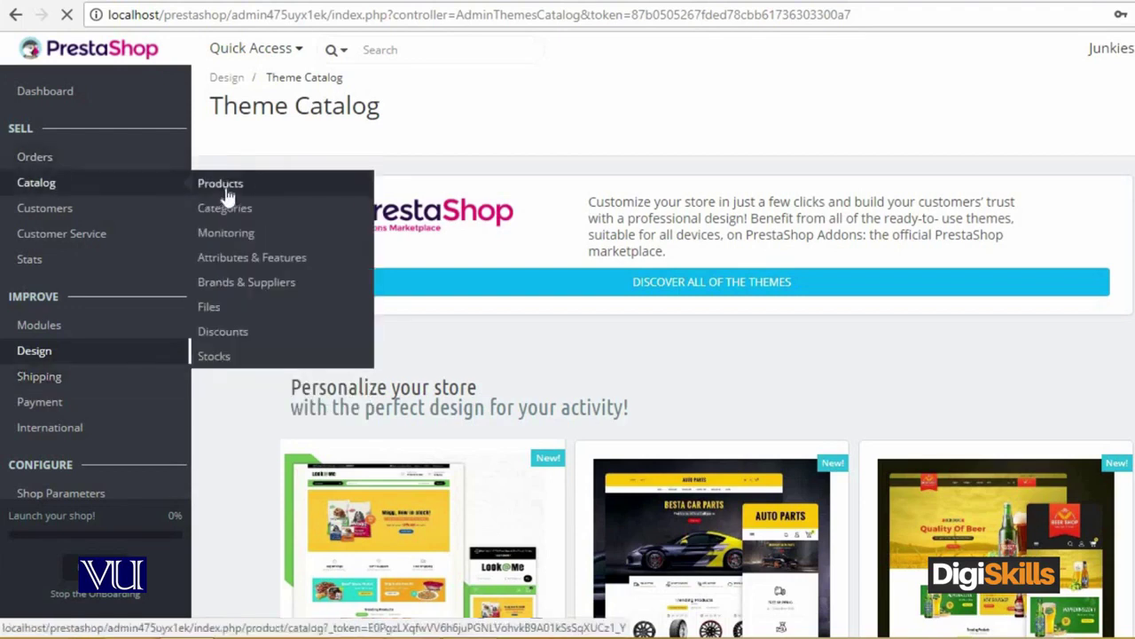
Open the Samsung product's edit form from Catalog > Products.
click(226, 188)
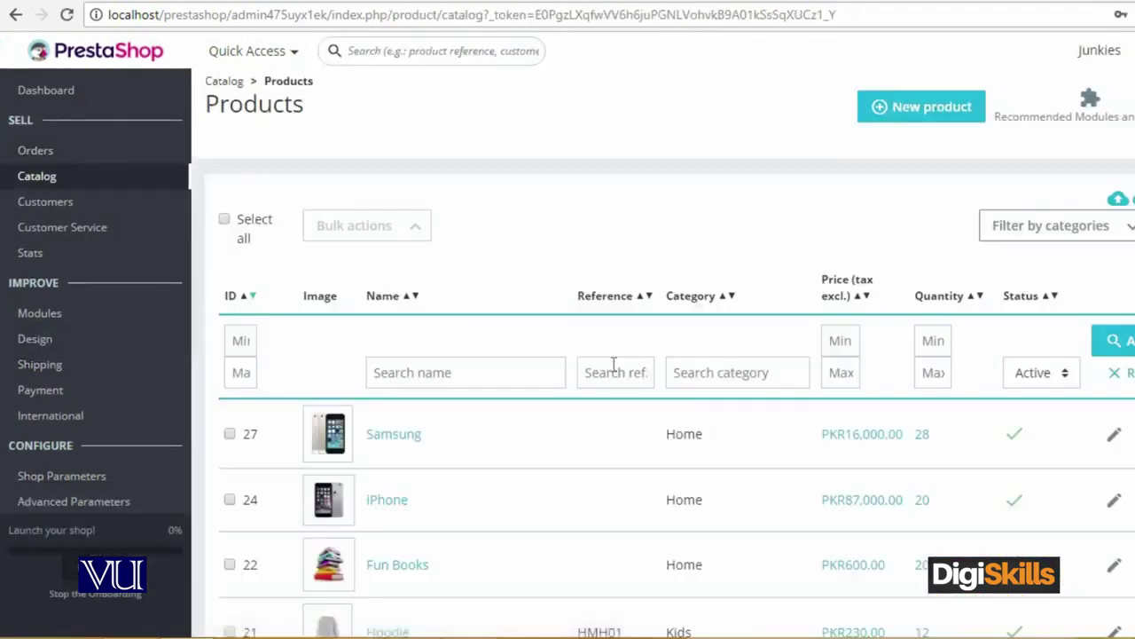
click(1115, 441)
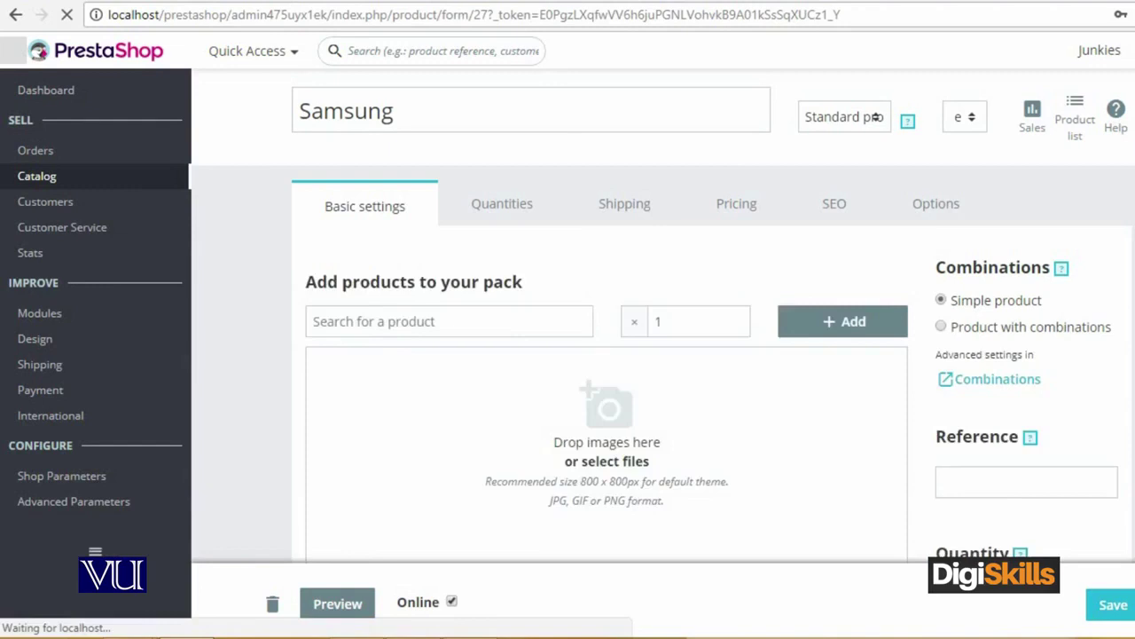
On the Samsung Shipping tab, leave Junkies and My carrier unticked and save with no carriers.
click(635, 210)
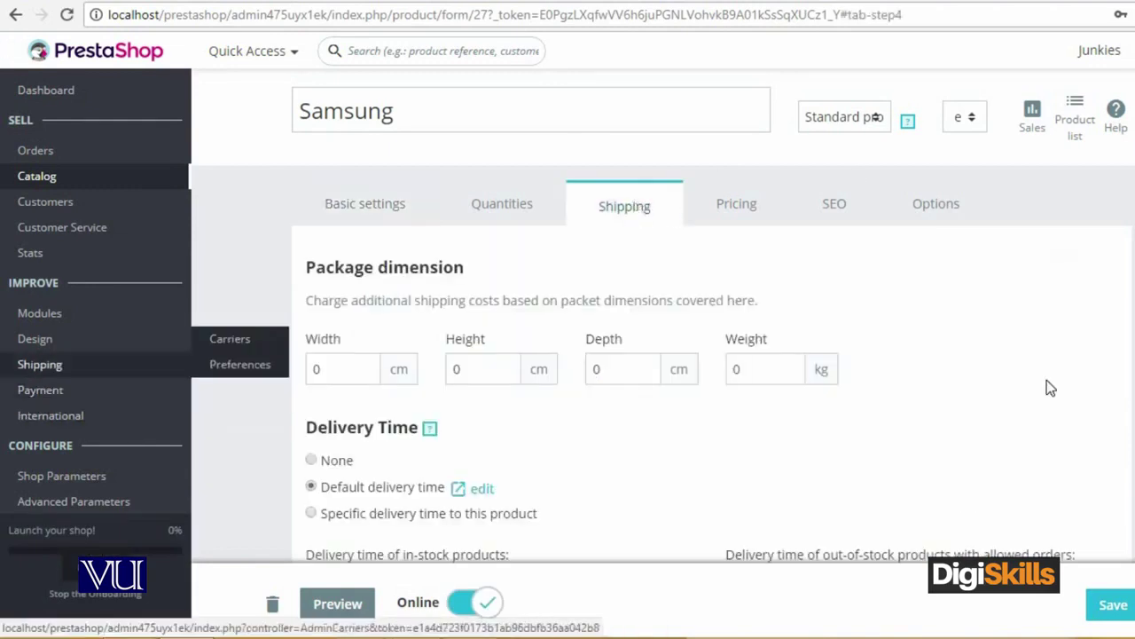
scroll(710, 355, down, 1)
scroll(710, 355, down, 1)
scroll(710, 355, down, 2)
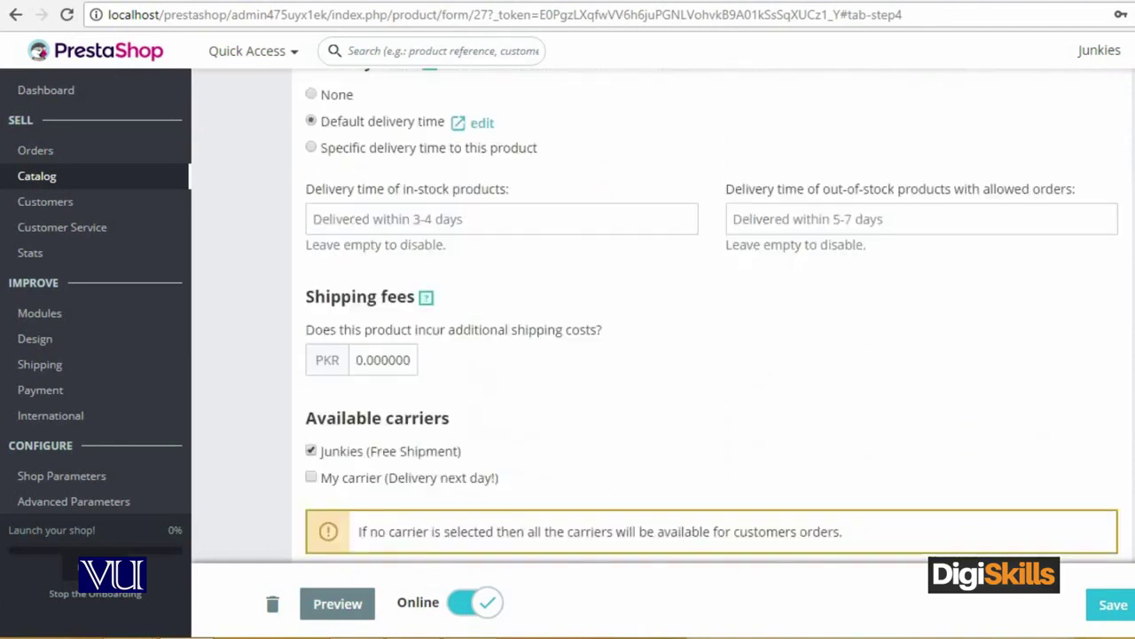
scroll(710, 355, down, 1)
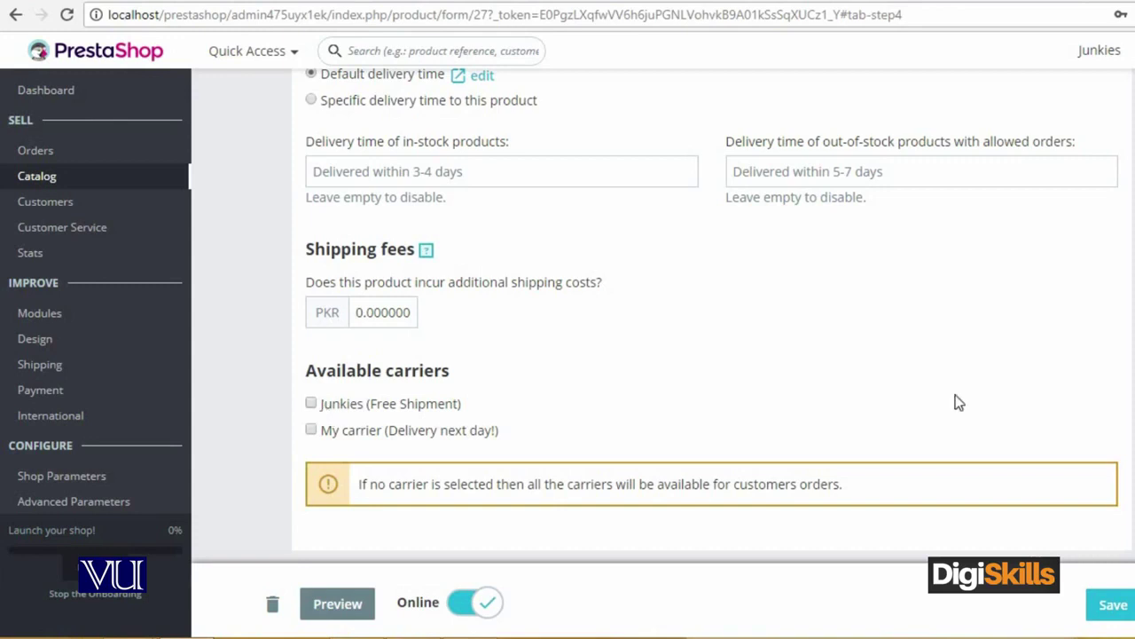
scroll(997, 404, up, 5)
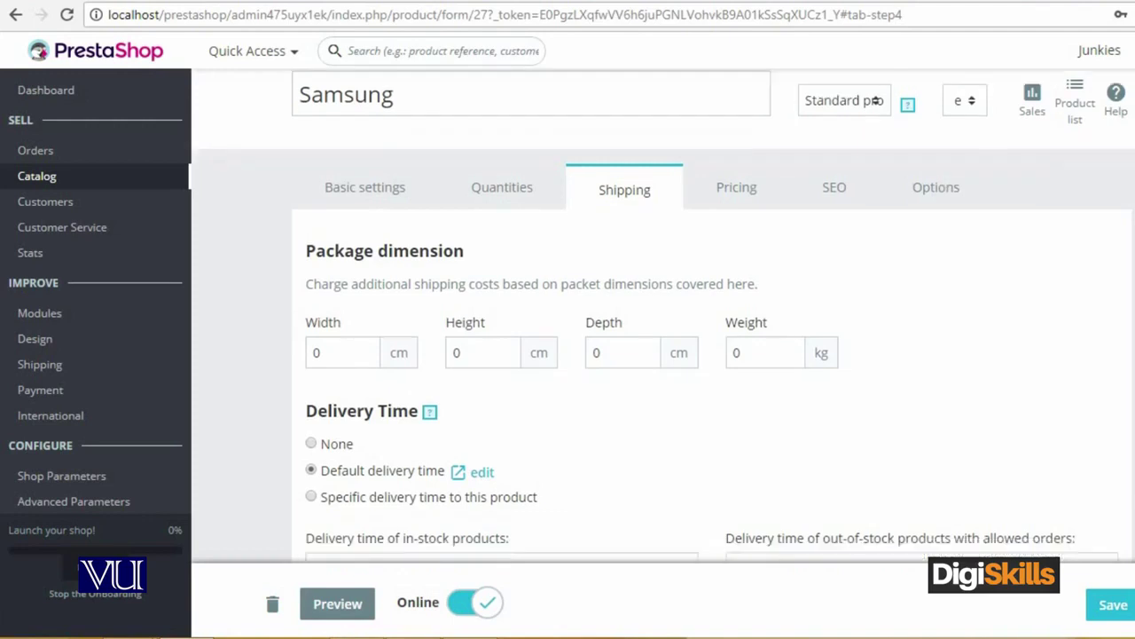
scroll(664, 315, down, 5)
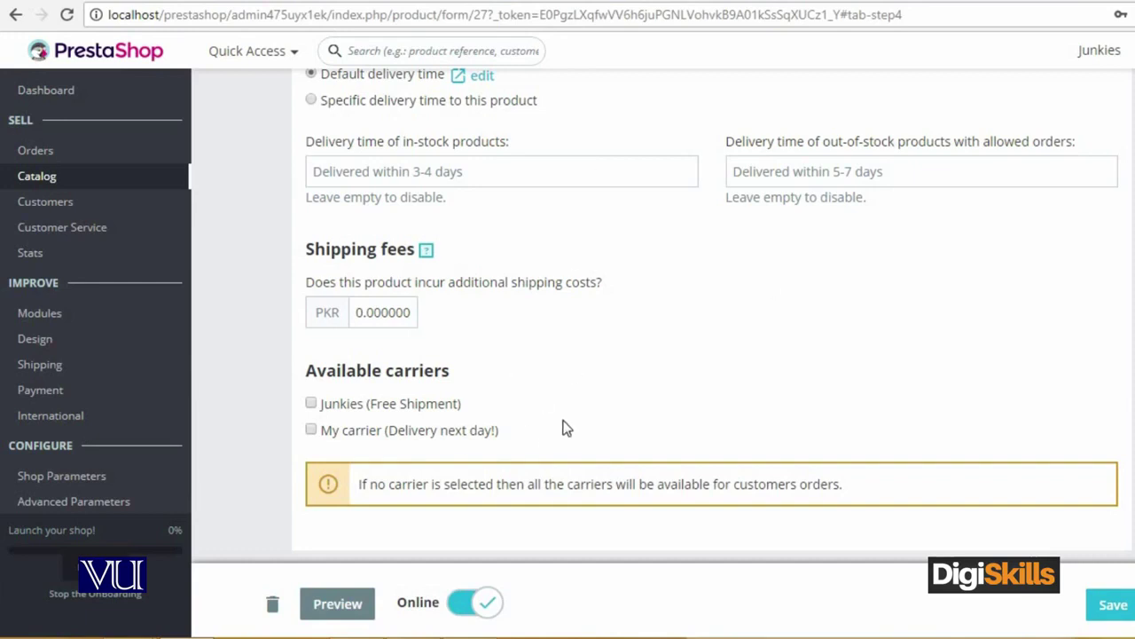
click(311, 403)
click(311, 404)
click(1111, 605)
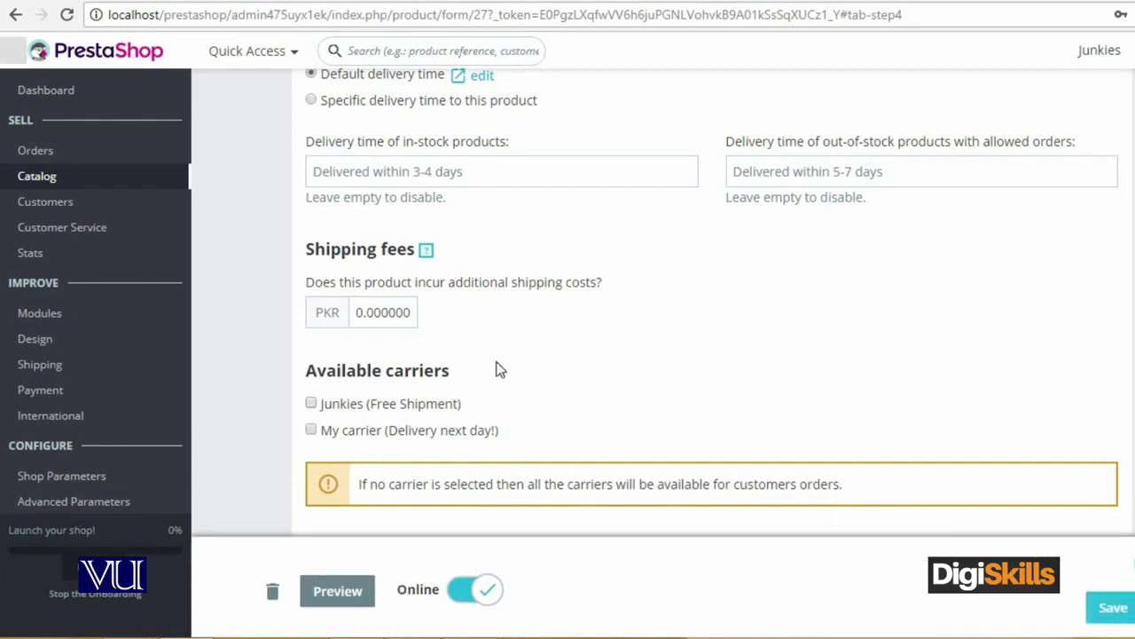
mouse_move(40, 364)
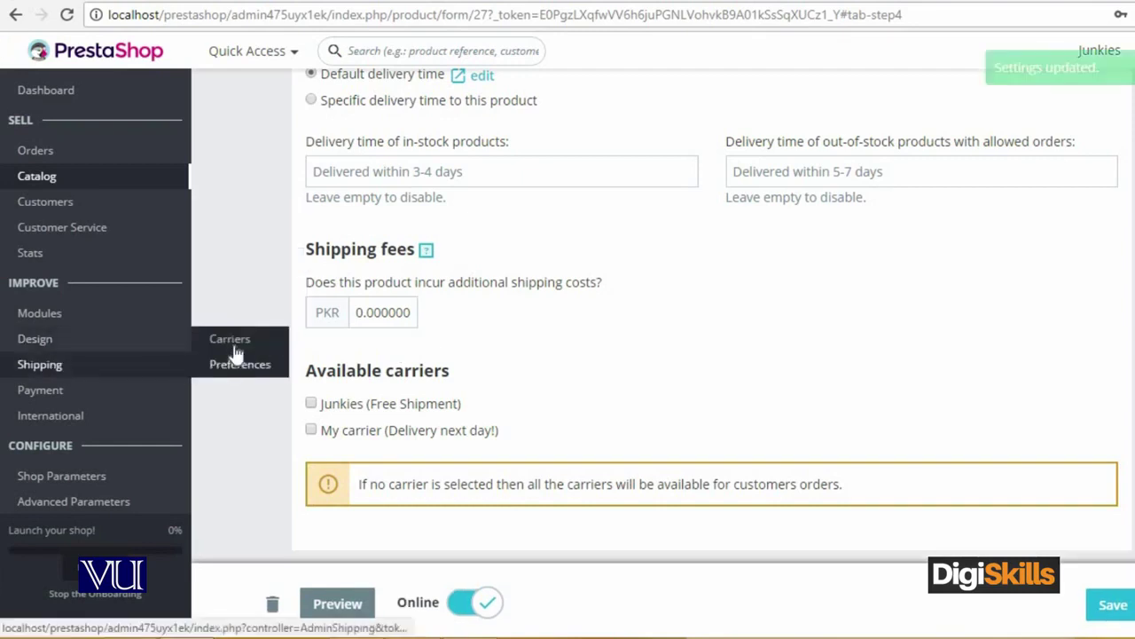
Filter the Carriers list by Free Shipping No, then Yes, then clear it to list Junkies and My carrier.
click(236, 345)
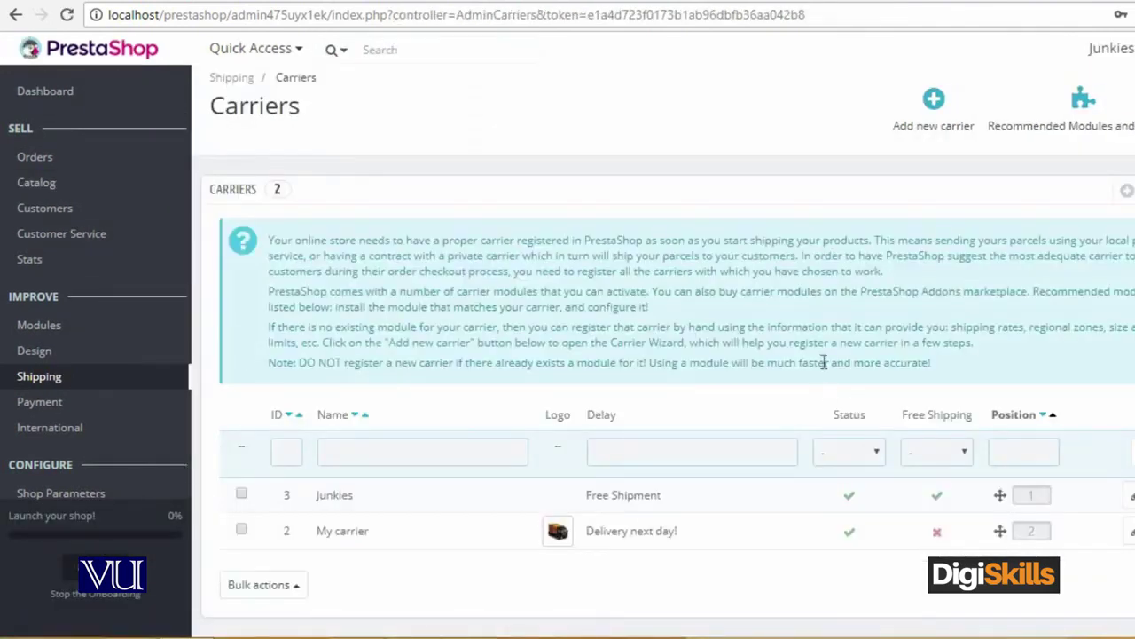
scroll(768, 360, down, 1)
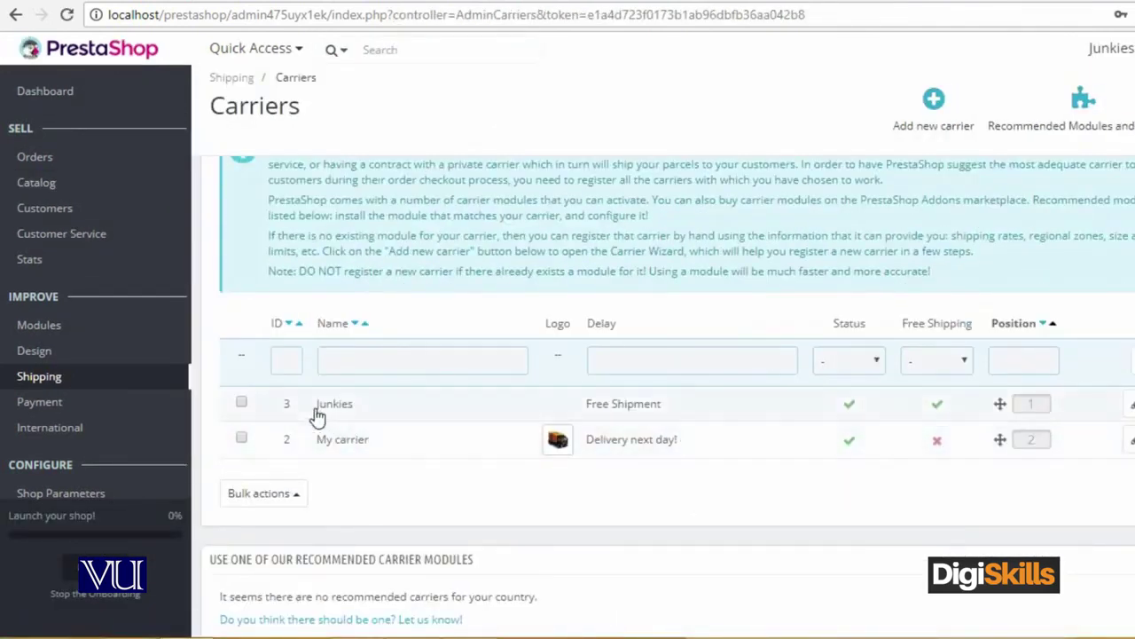
click(964, 359)
click(946, 420)
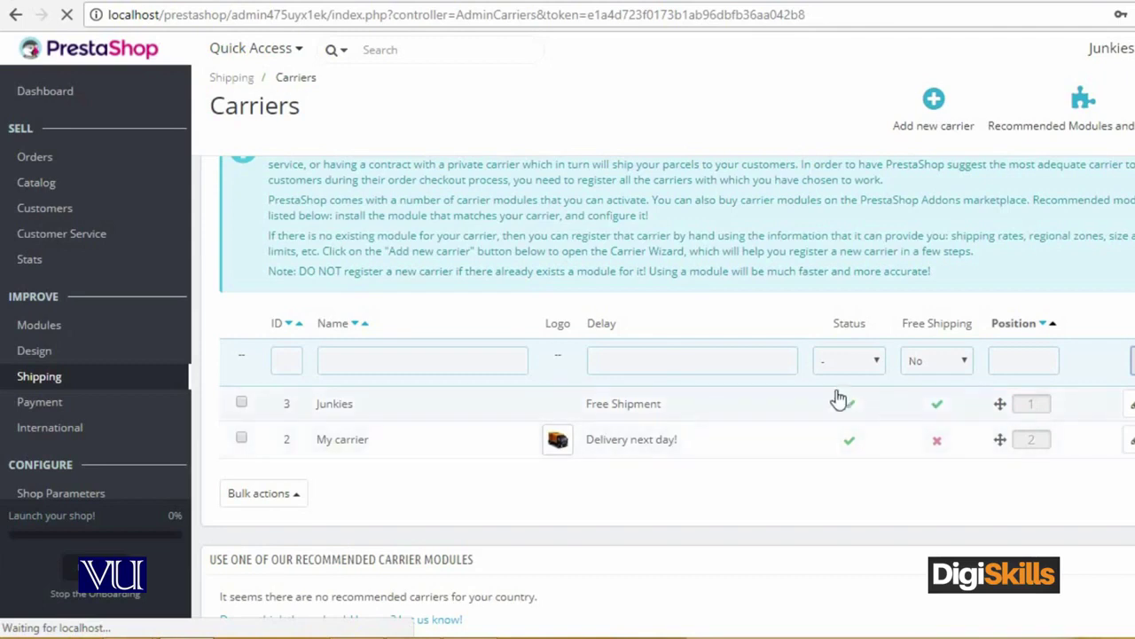
scroll(1009, 436, down, 1)
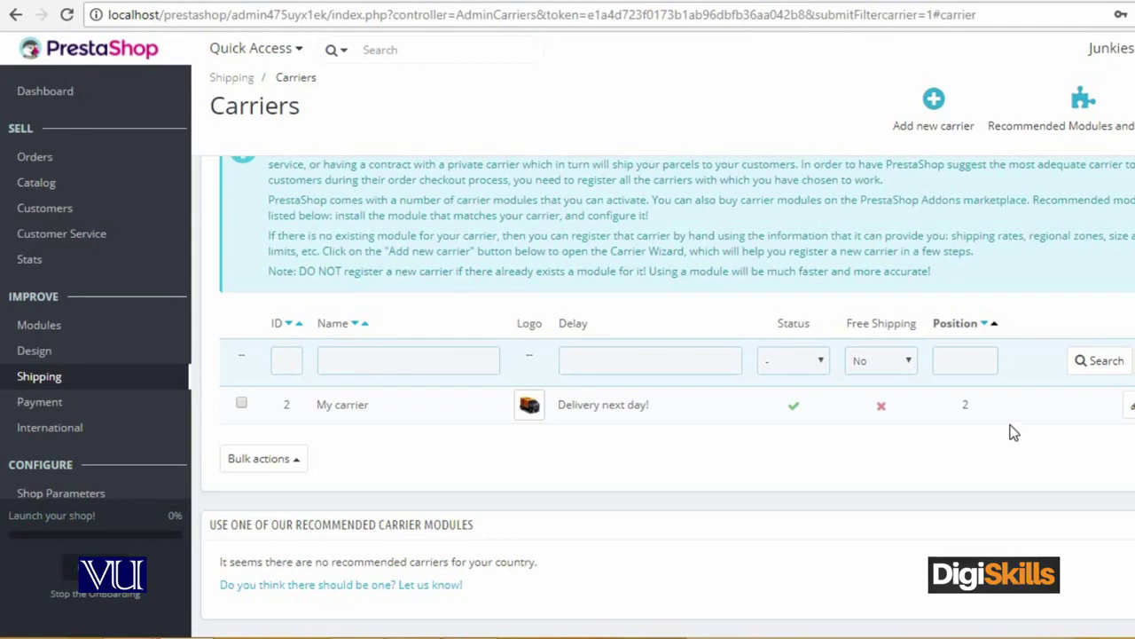
click(911, 364)
click(882, 396)
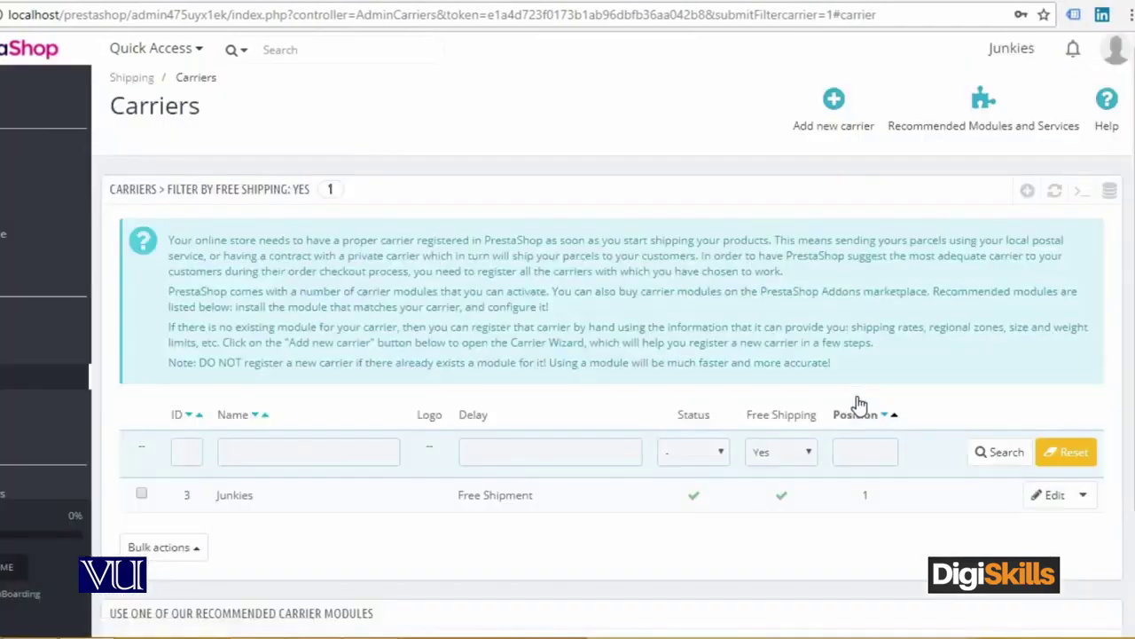
scroll(859, 404, down, 1)
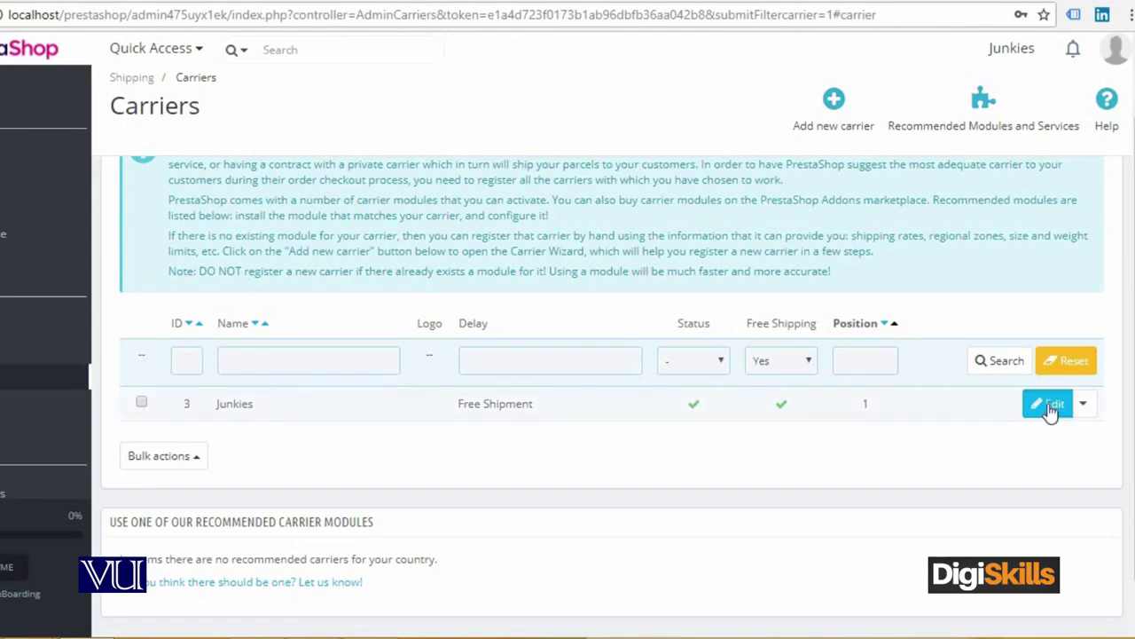
click(813, 365)
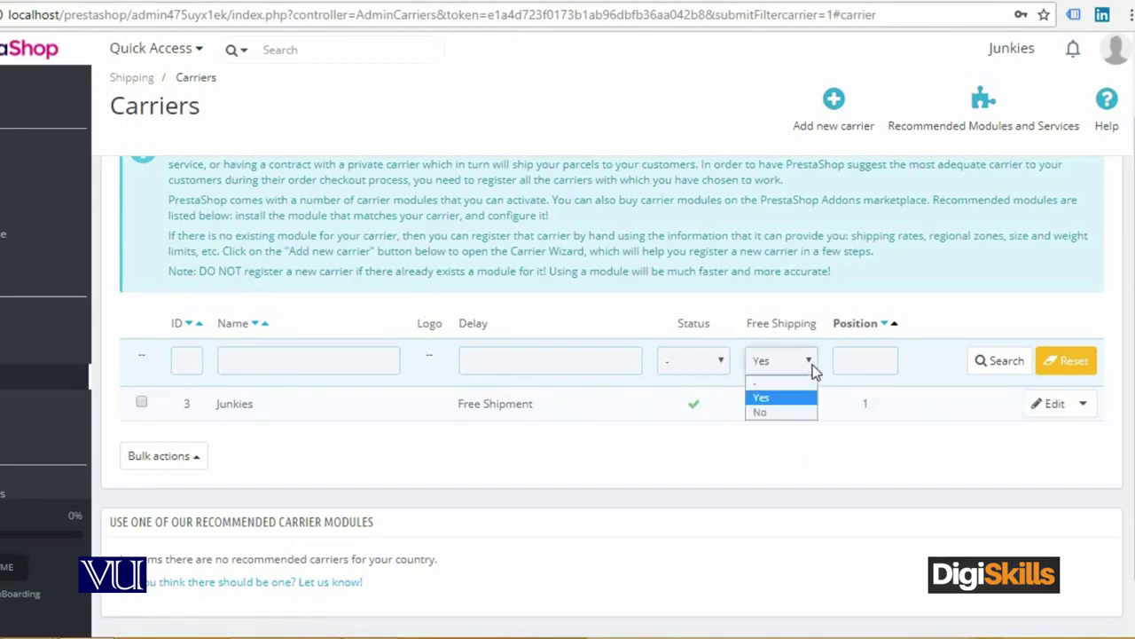
click(797, 382)
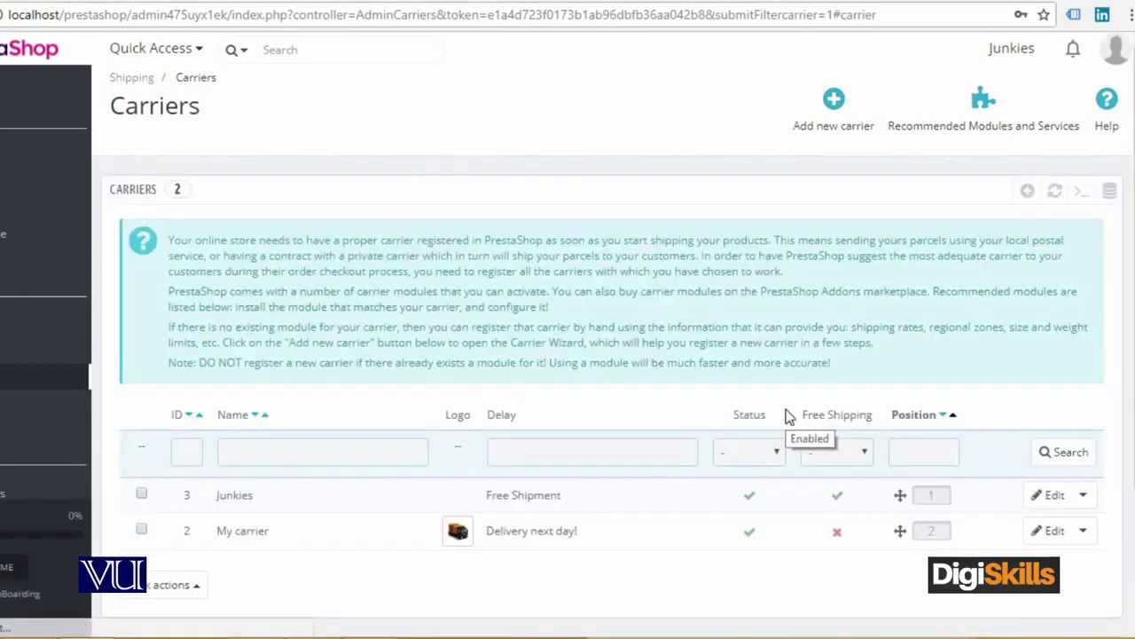
scroll(786, 409, down, 1)
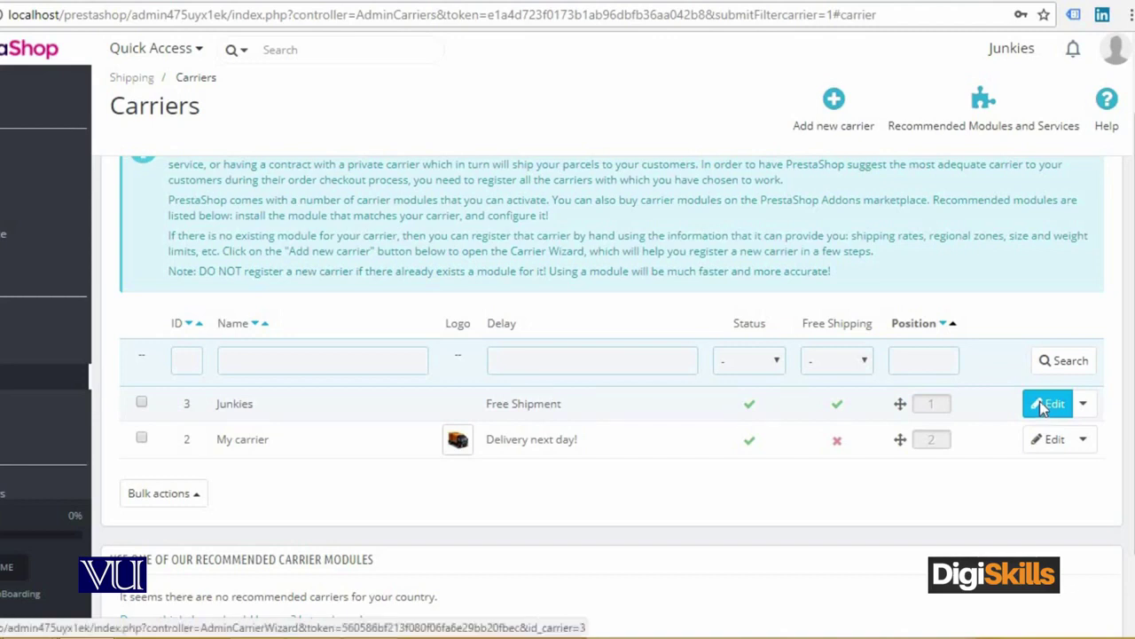
Open the Junkies carrier in the Carrier Wizard and review its General settings.
click(1046, 404)
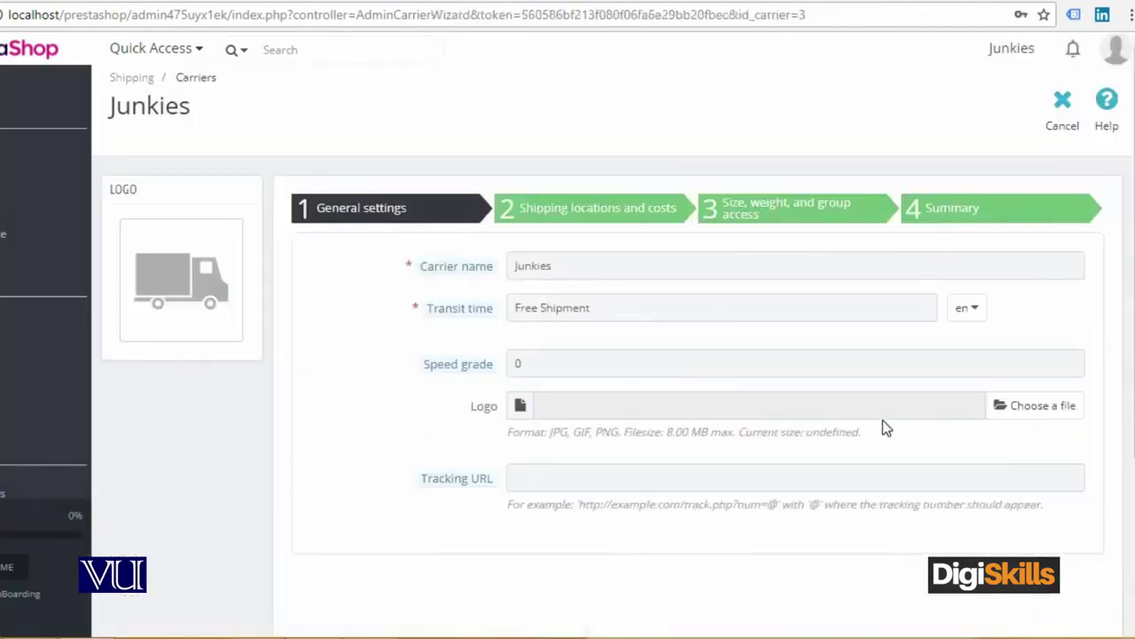
scroll(882, 420, down, 1)
scroll(882, 420, down, 2)
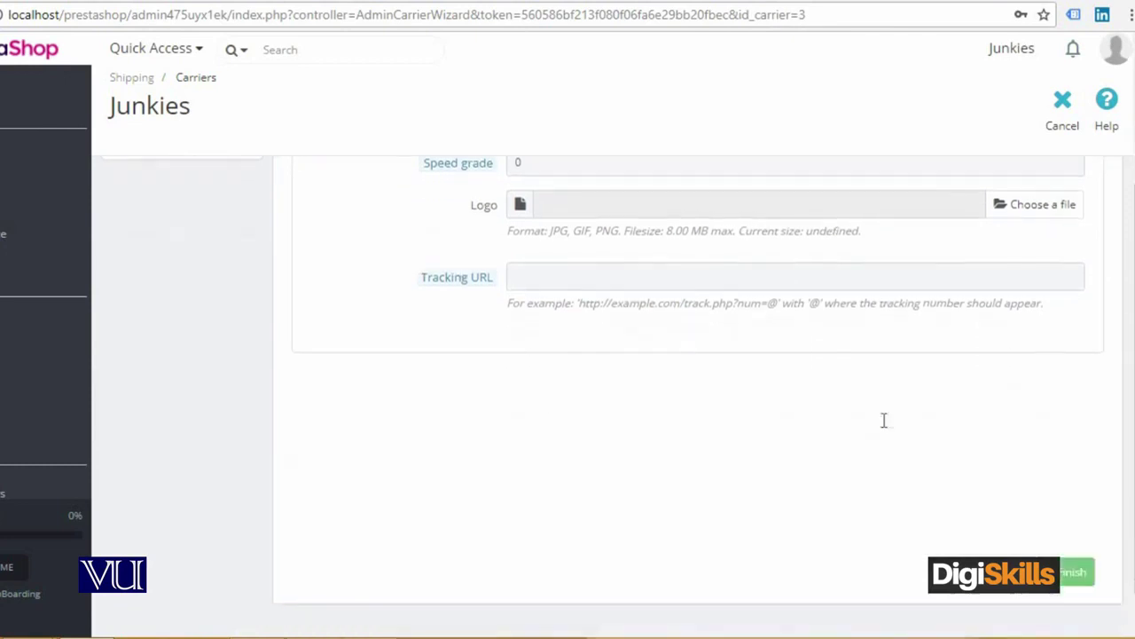
scroll(883, 419, up, 3)
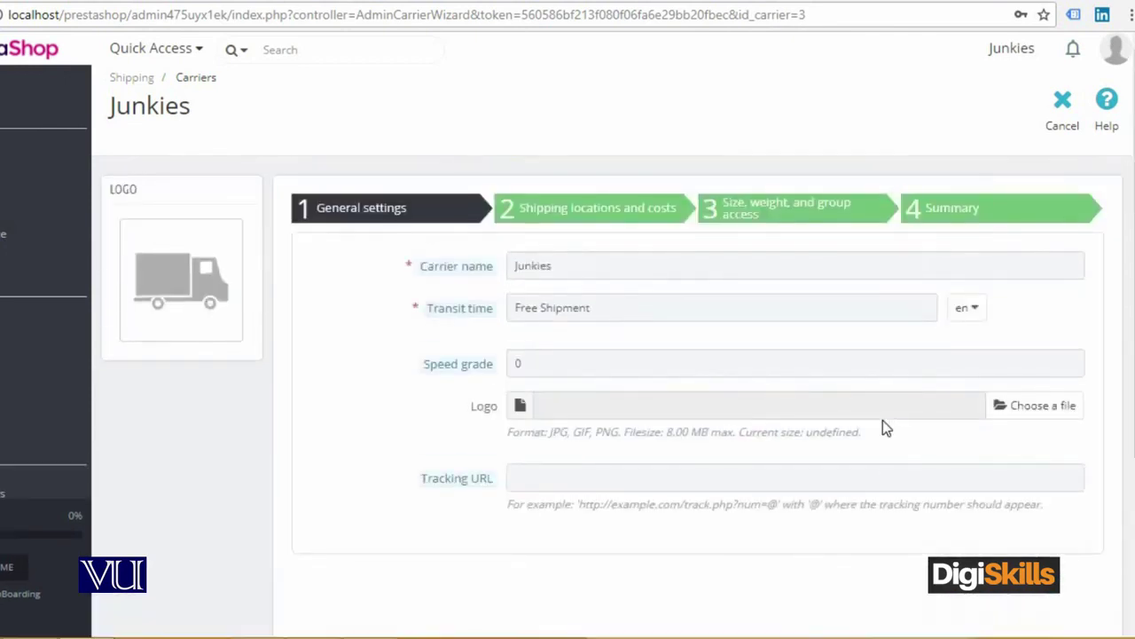
scroll(883, 420, down, 3)
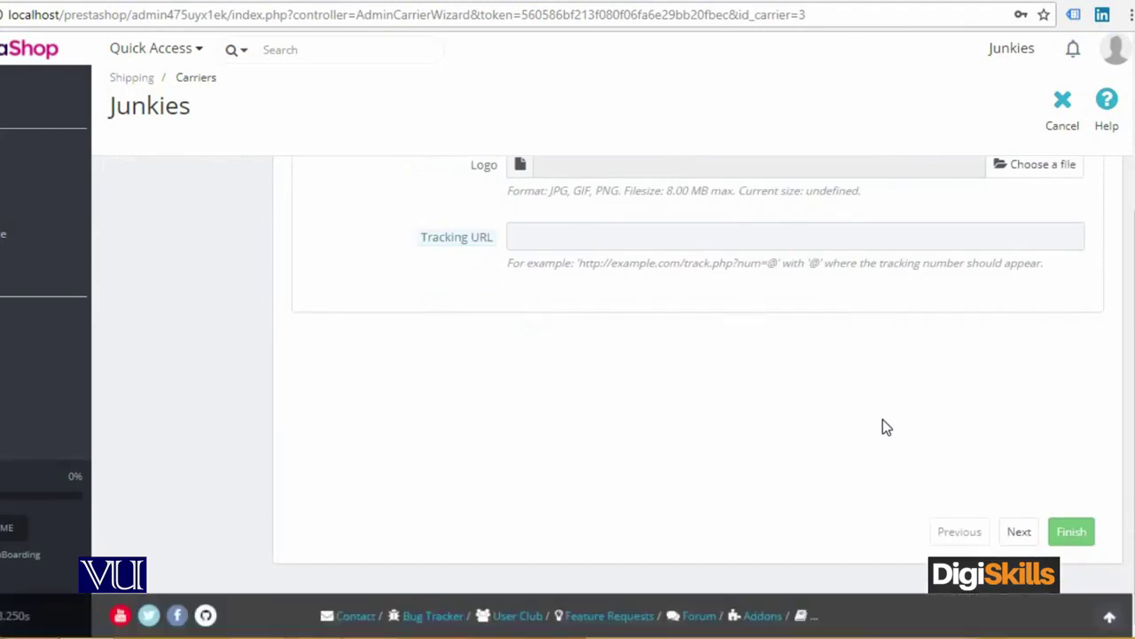
scroll(882, 419, up, 3)
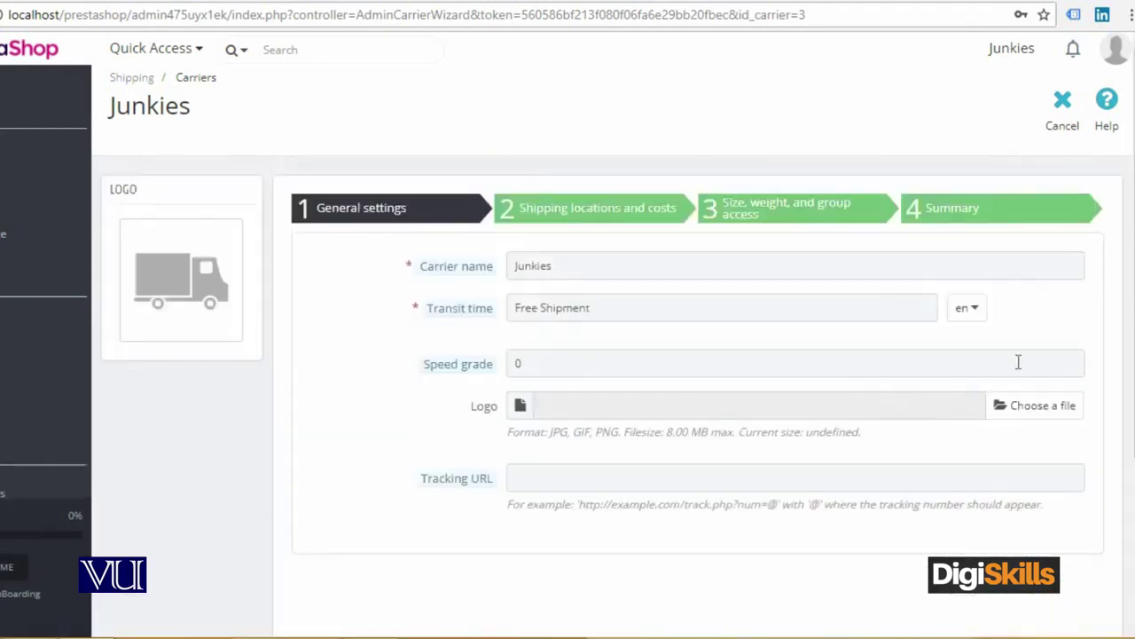
mouse_move(39, 376)
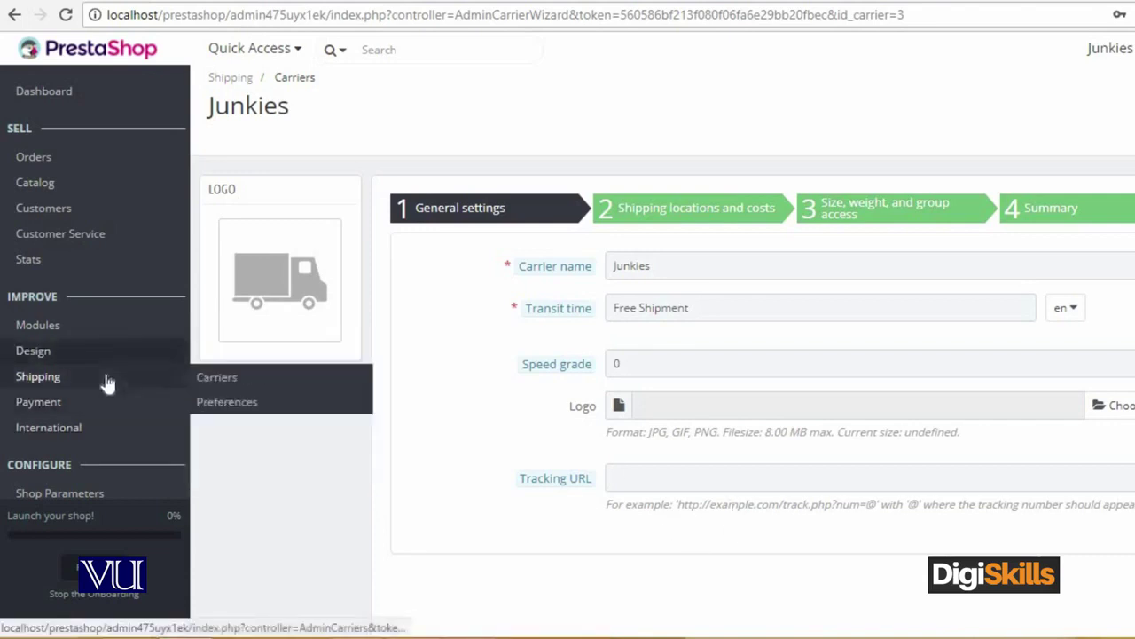
Delete the Junkies carrier from the Carriers list, leaving only My carrier.
click(209, 381)
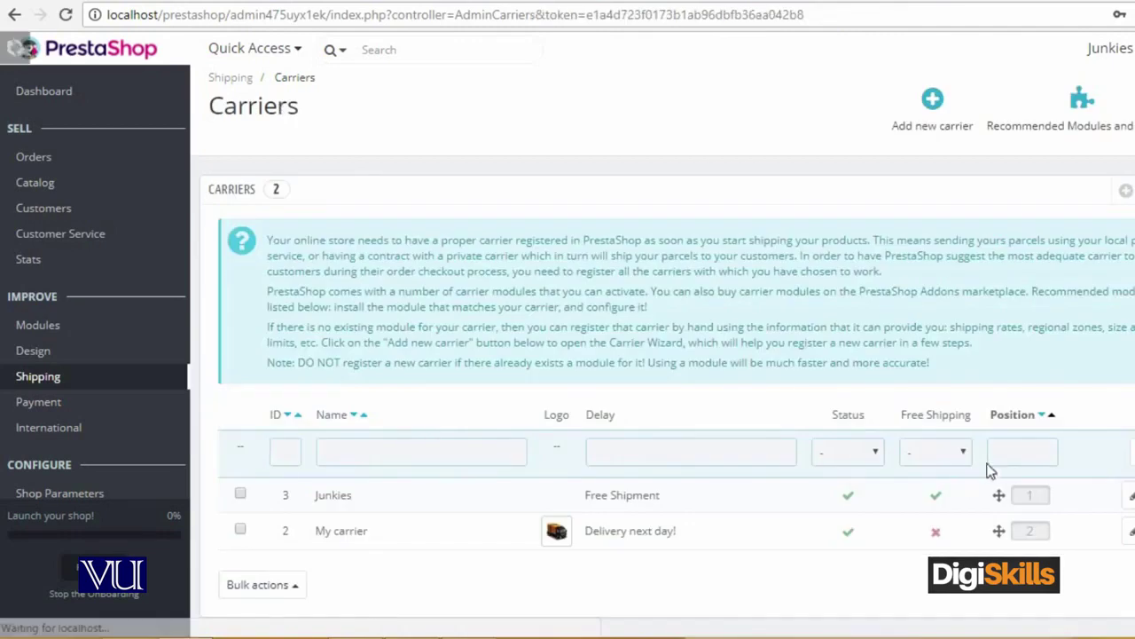
click(1072, 497)
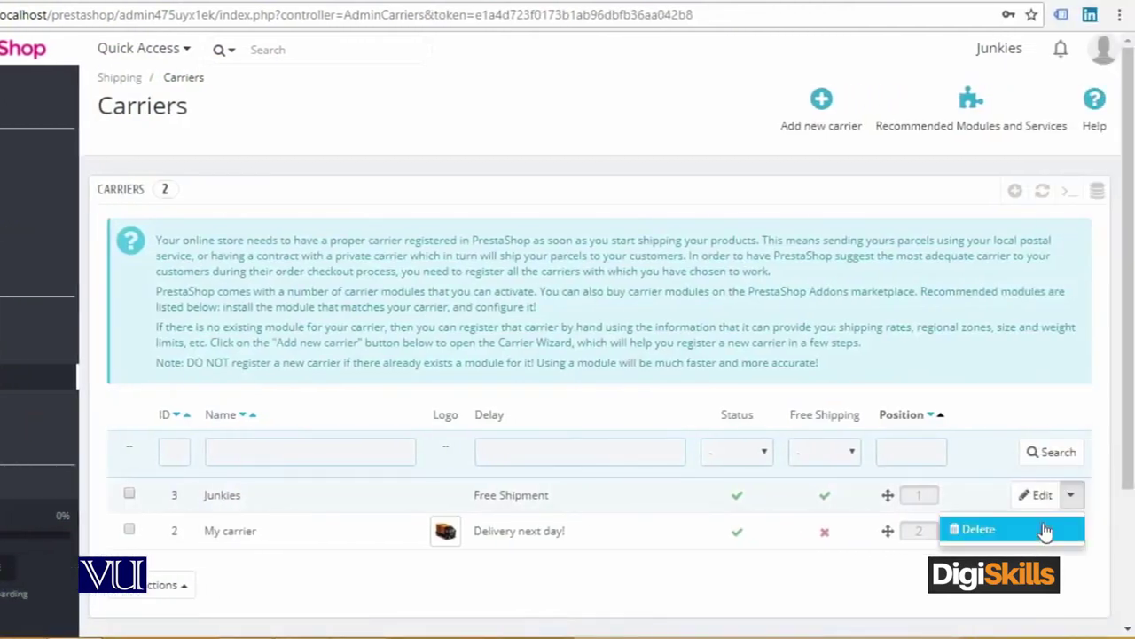
click(989, 532)
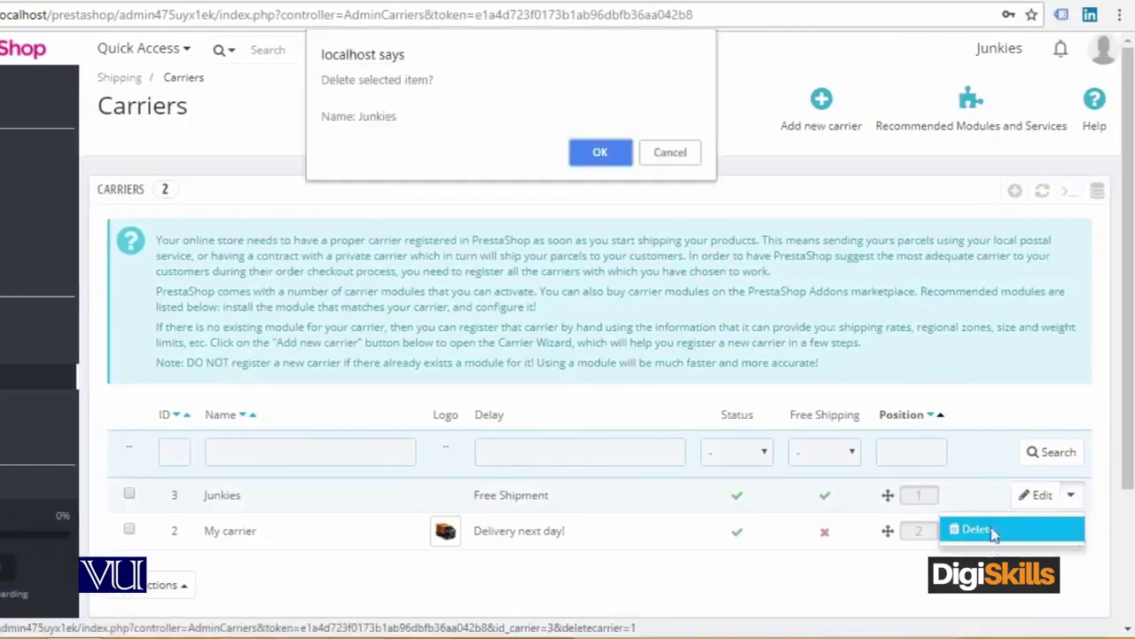
click(597, 160)
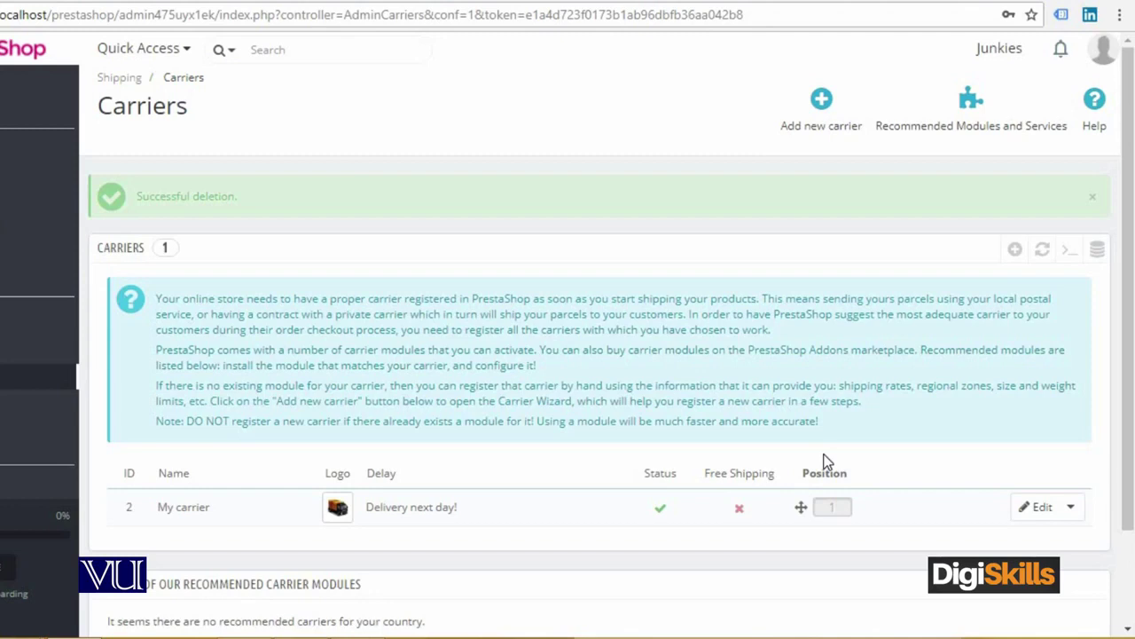
scroll(823, 461, down, 1)
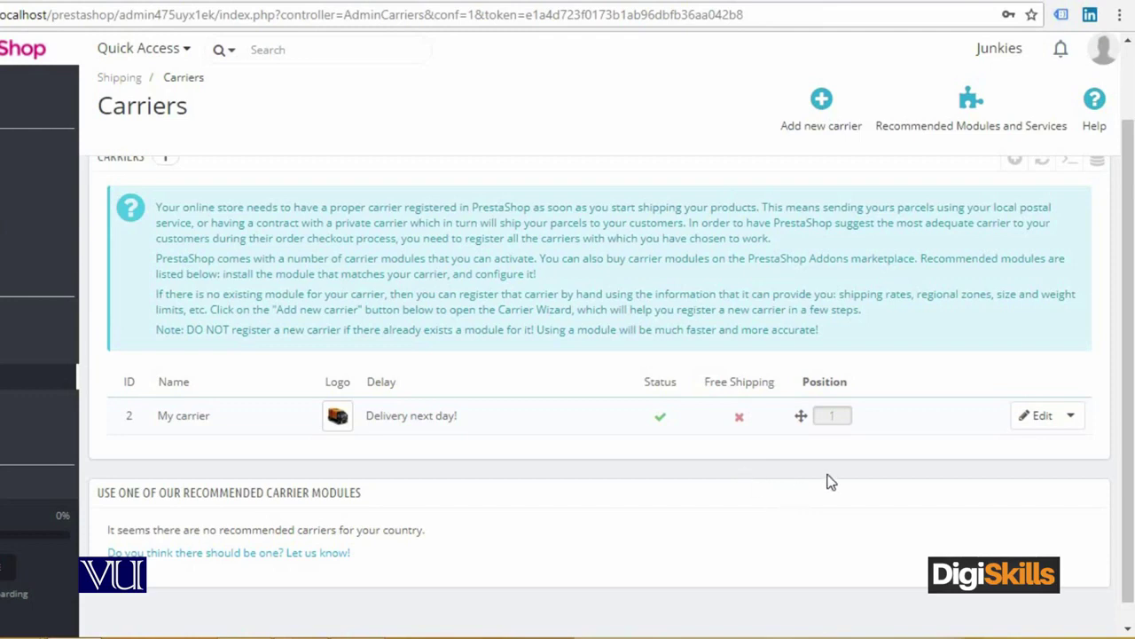
scroll(827, 480, up, 1)
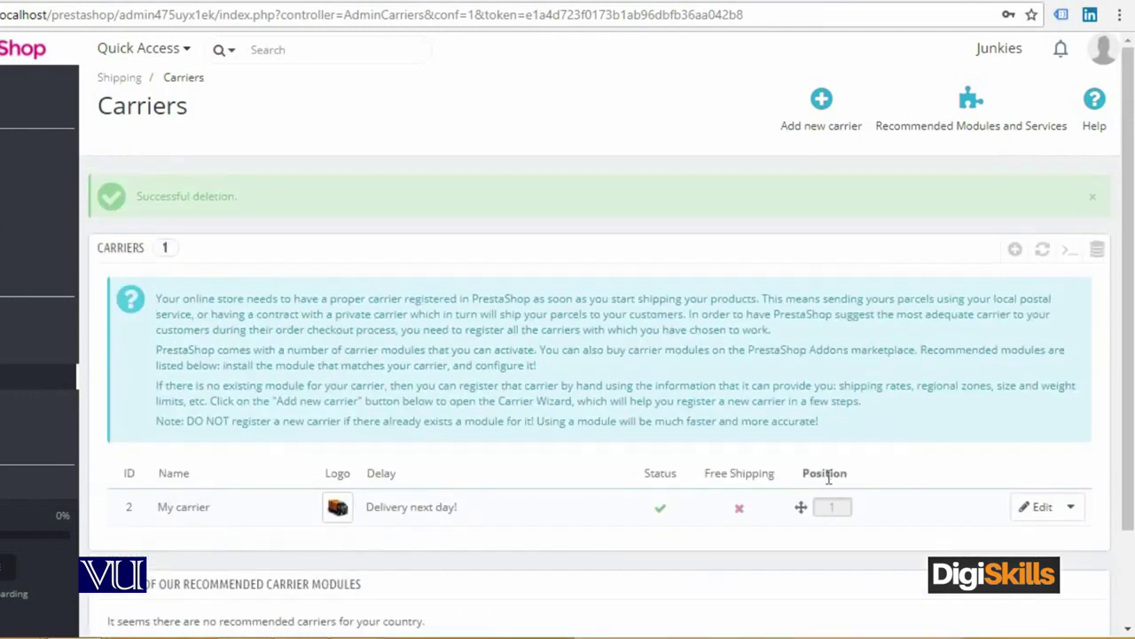